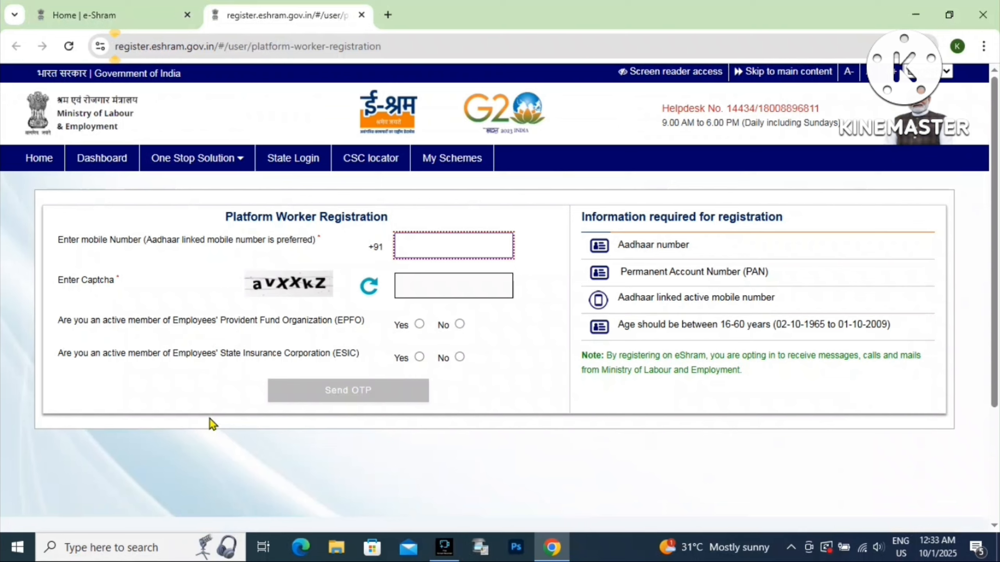
- Enter the worker's mobile number and the captcha avXXkZ on the Platform Worker Registration form
left_click(397, 46)
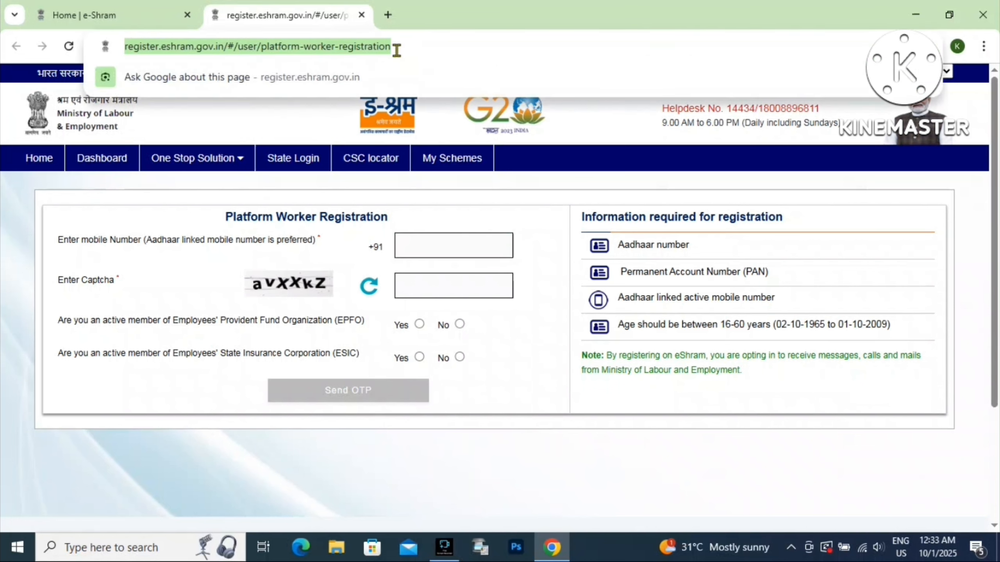
left_click(201, 473)
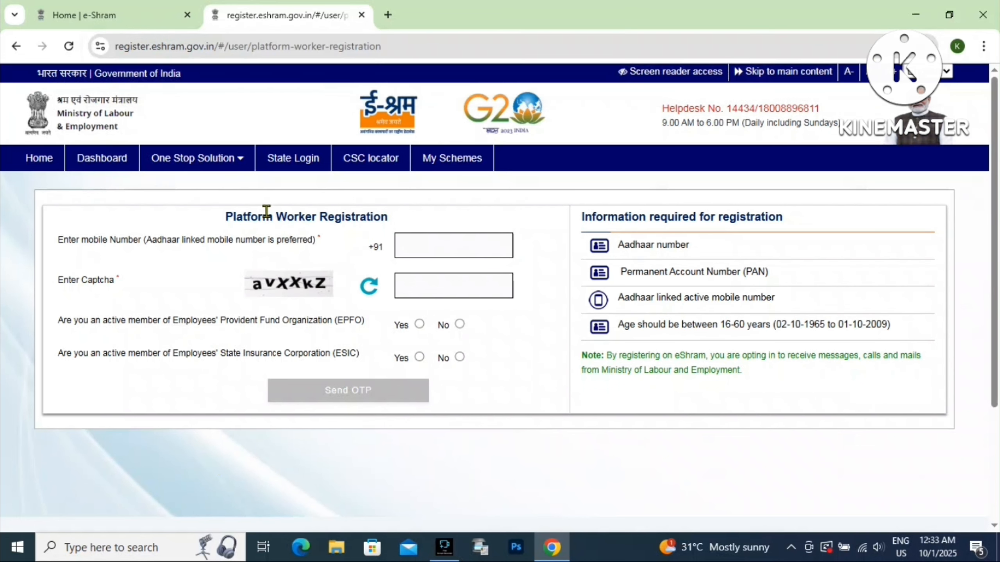
left_click_drag(267, 211, 201, 260)
left_click_drag(85, 247, 301, 254)
left_click(441, 245)
key("ctrl+v")
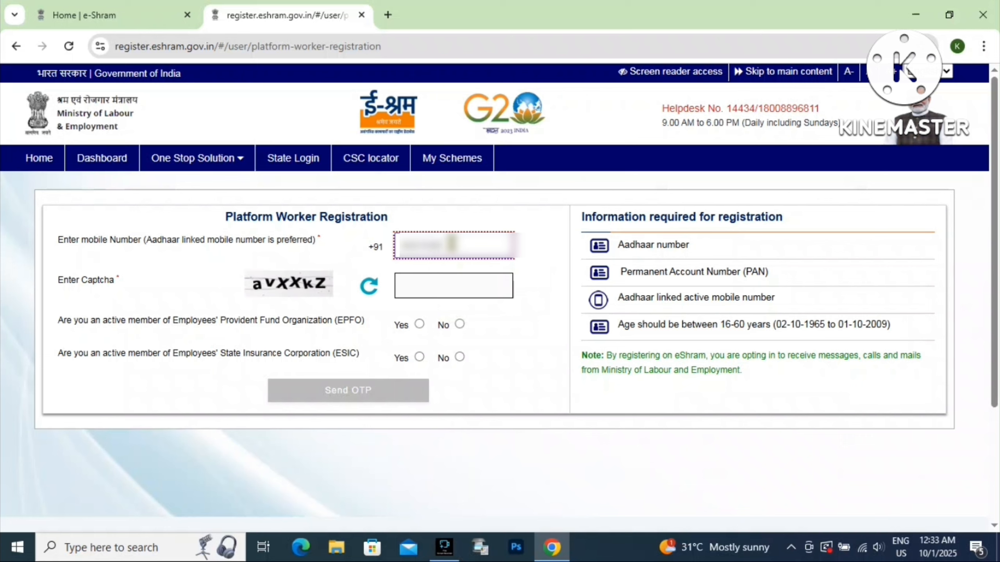
type("****")
key("Tab")
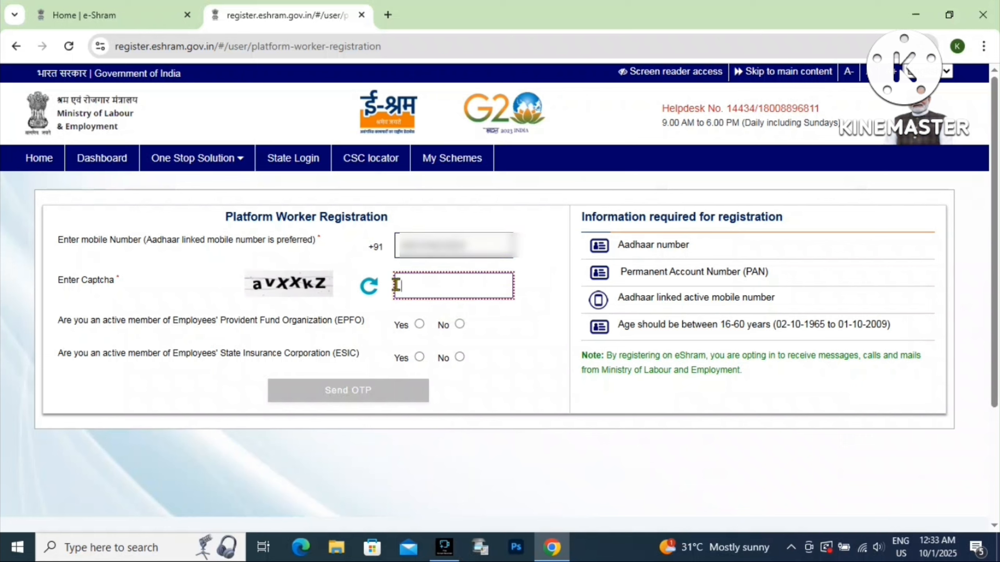
left_click_drag(63, 289, 264, 287)
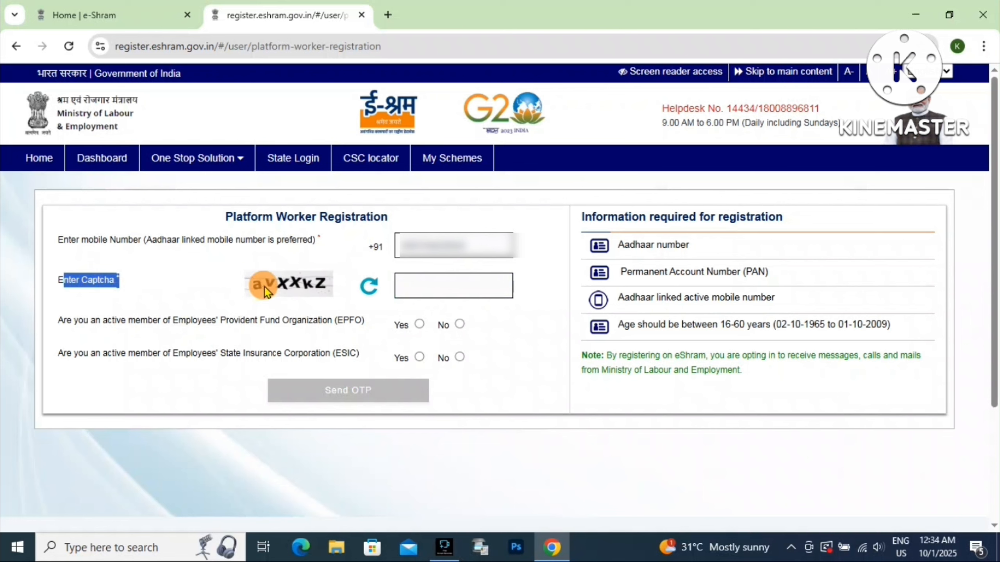
left_click(436, 294)
type("avXXkZ")
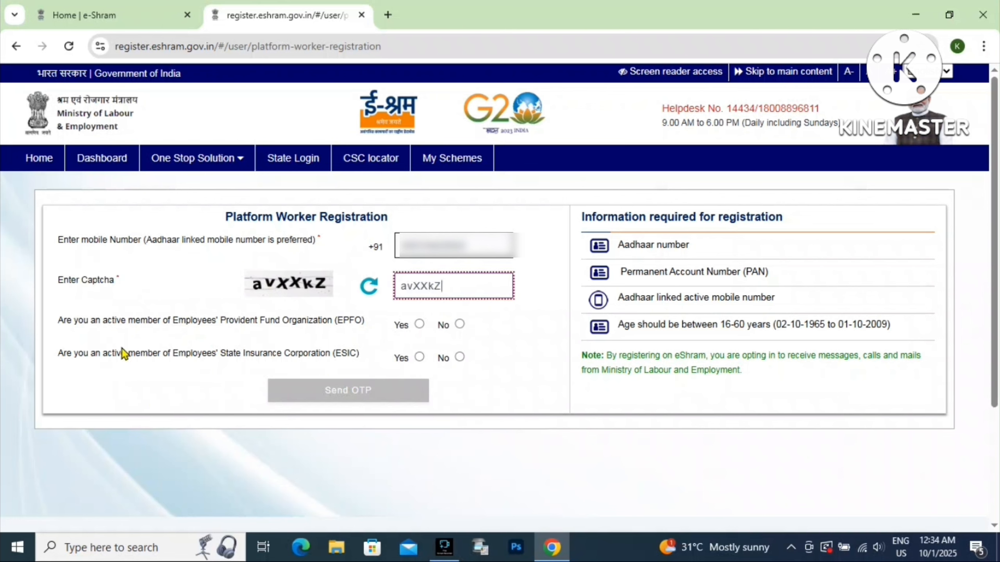
- Answer No to both the EPFO and ESIC membership questions
left_click_drag(72, 321, 355, 320)
left_click(459, 324)
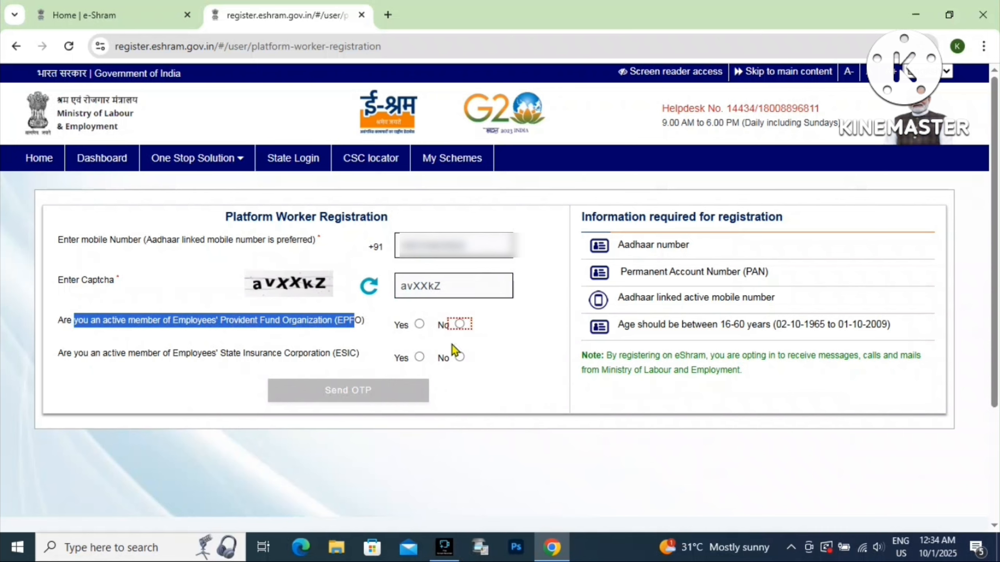
left_click(459, 325)
left_click_drag(128, 375, 330, 357)
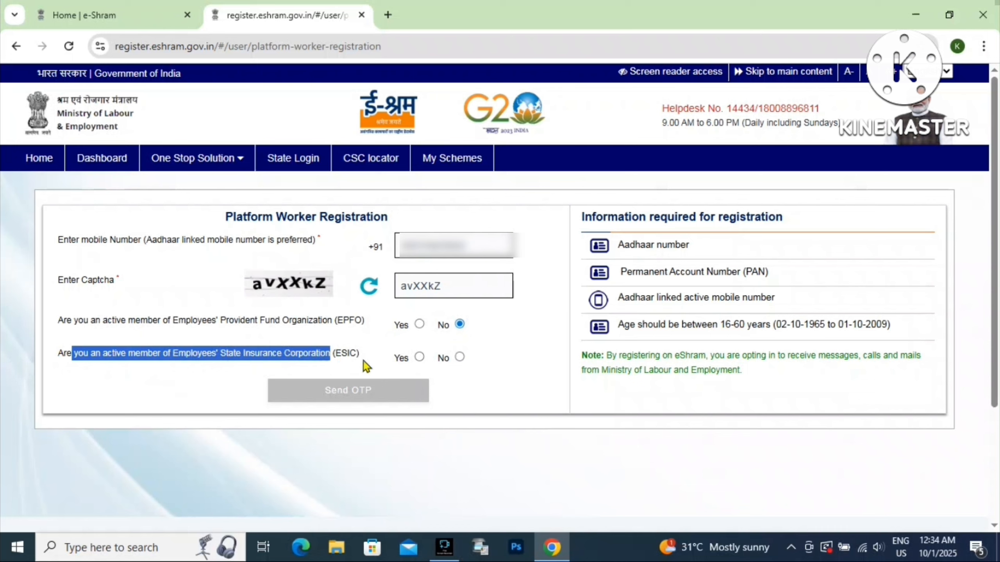
left_click(459, 357)
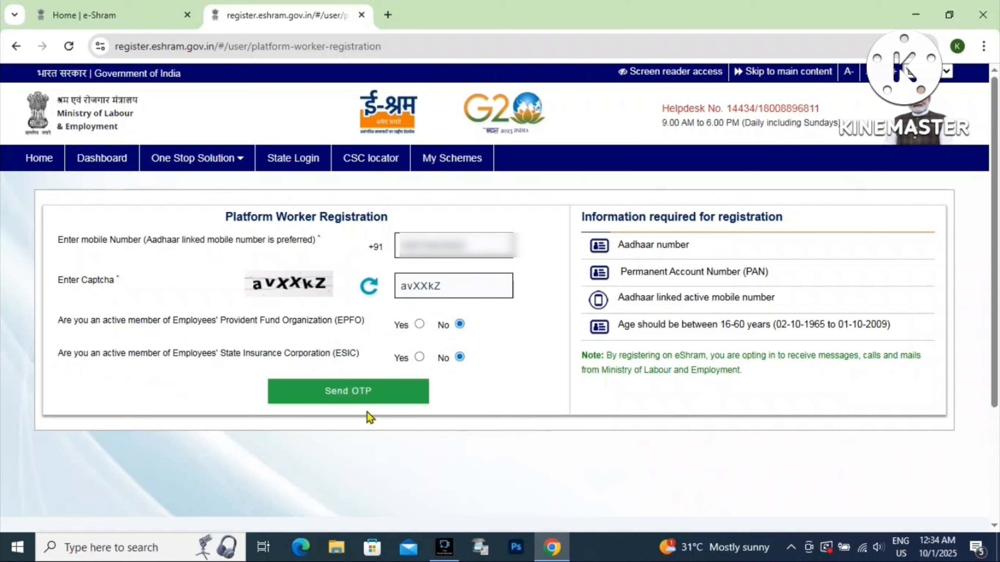
- Request the mobile OTP, enter the received code and captcha MmXaZZ, and submit
left_click(361, 393)
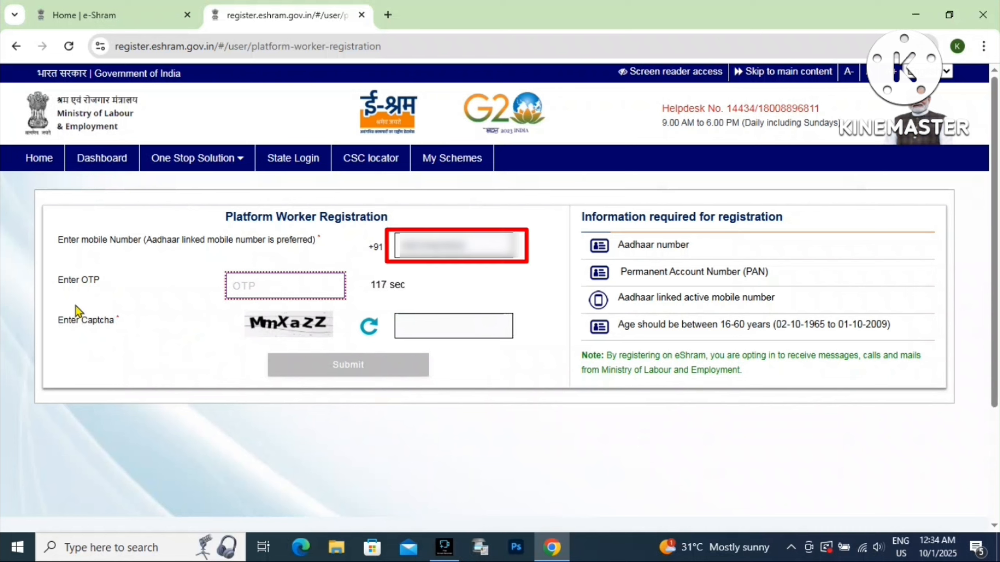
left_click_drag(75, 283, 136, 291)
left_click(263, 286)
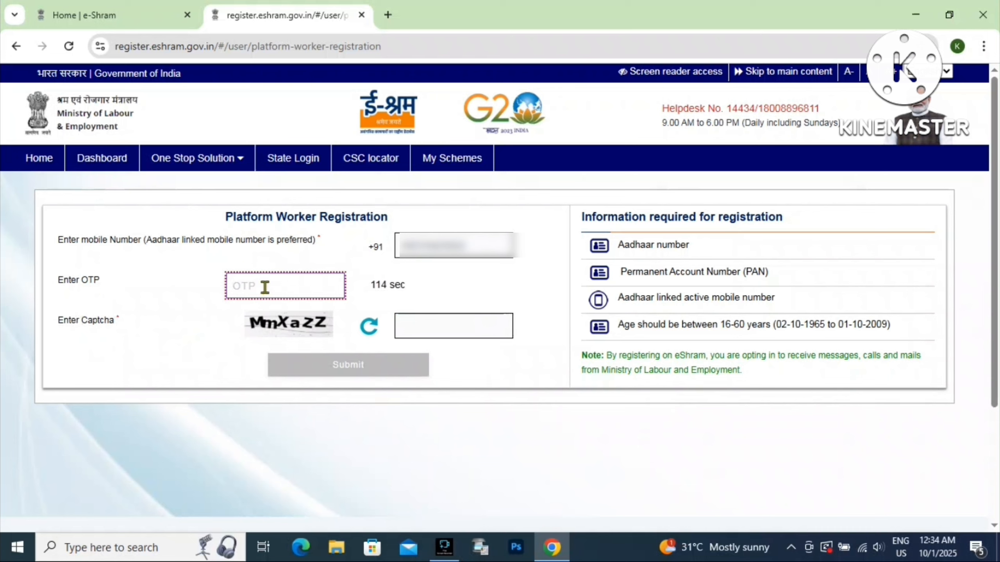
left_click_drag(60, 333, 122, 321)
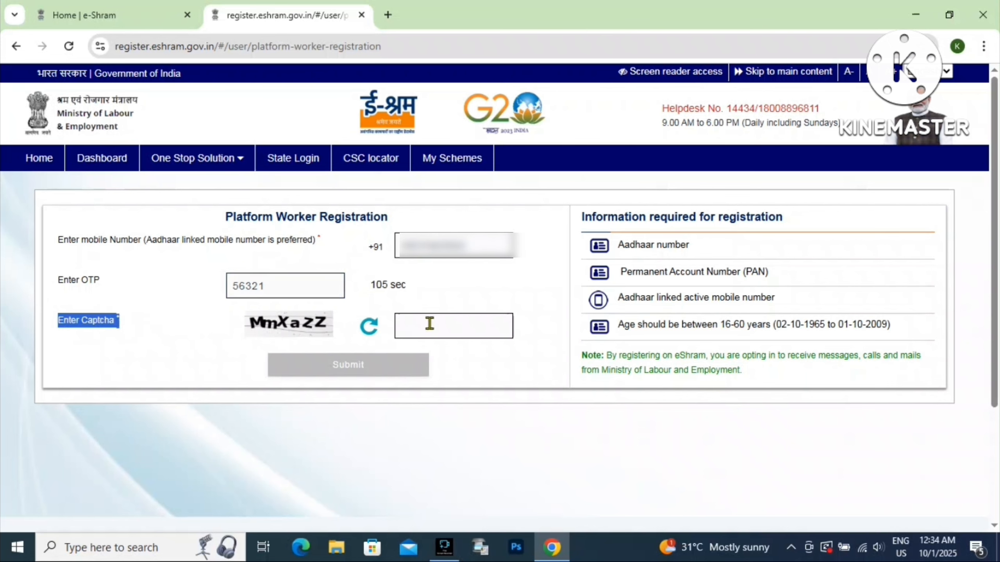
left_click(429, 326)
type("MmXaZZ")
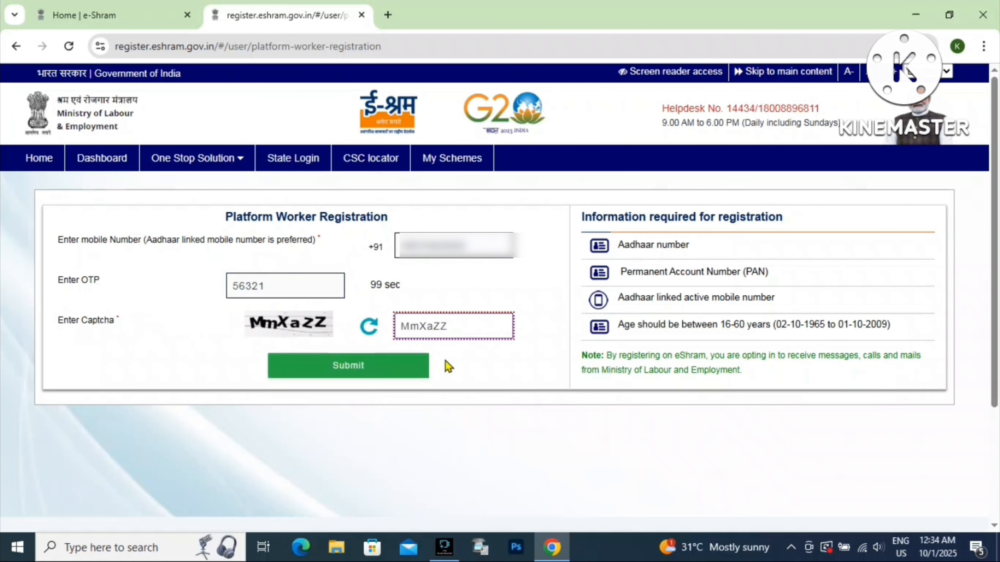
left_click(352, 366)
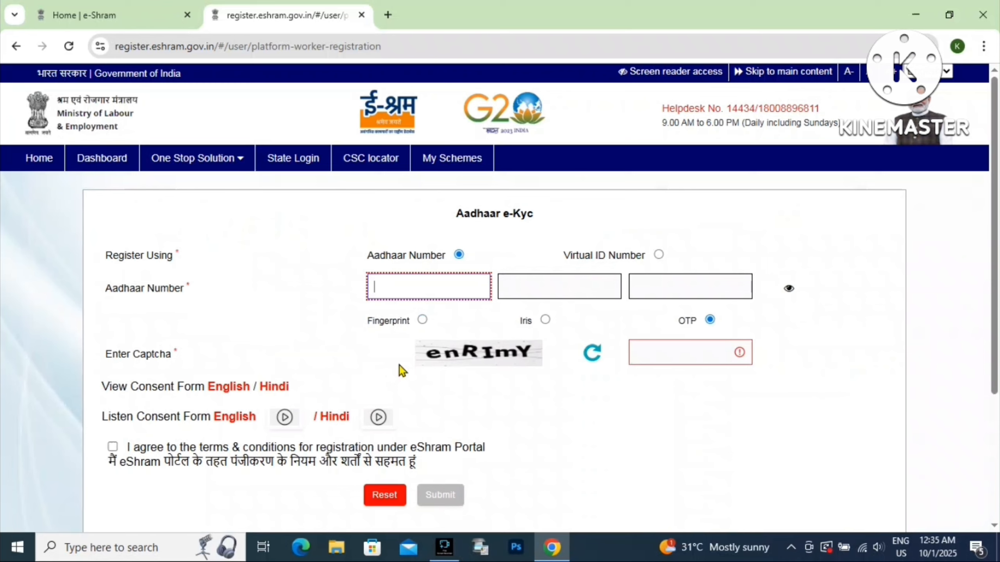
- Enter the worker's Aadhaar number in the Aadhaar e-KYC form
left_click_drag(113, 255, 329, 255)
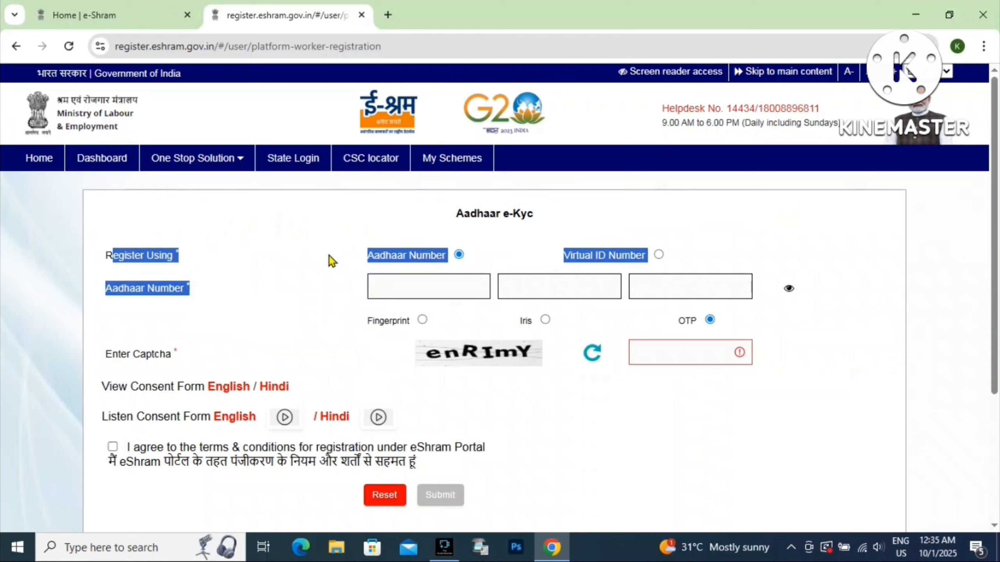
left_click(329, 255)
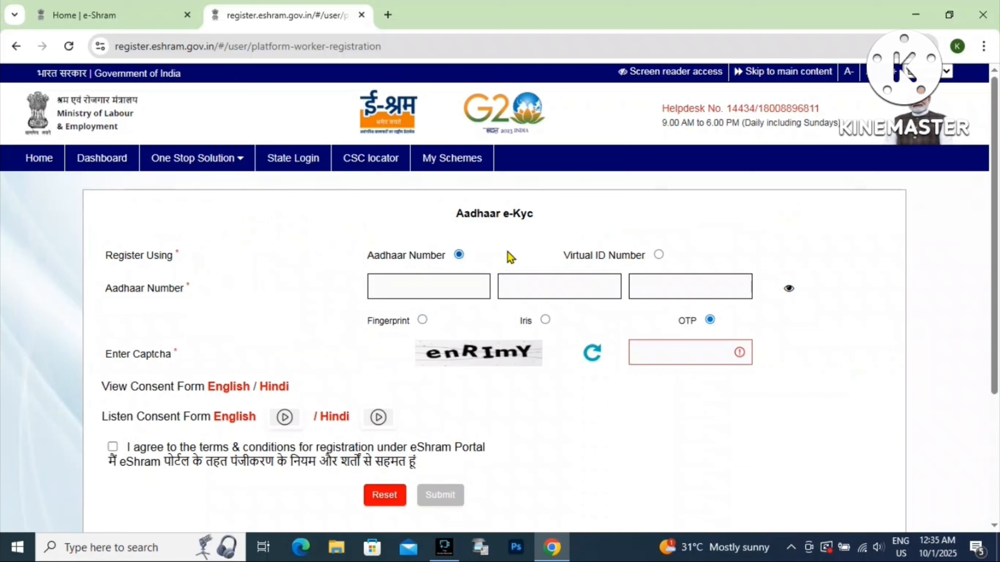
left_click_drag(578, 255, 658, 255)
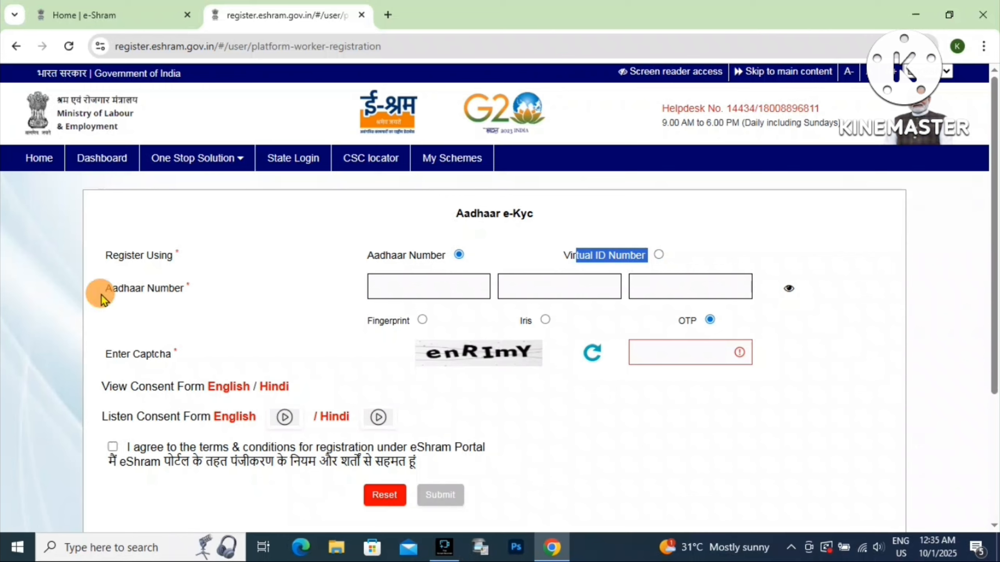
left_click_drag(101, 290, 177, 292)
left_click(380, 284)
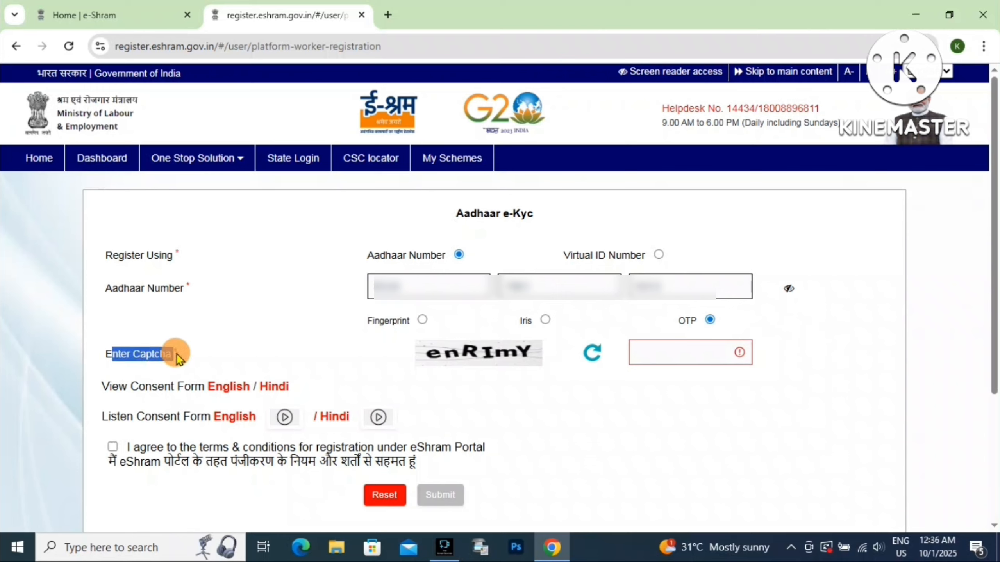
- Type captcha enRImY and agree to the registration terms and conditions
left_click(643, 352)
type("enRImY")
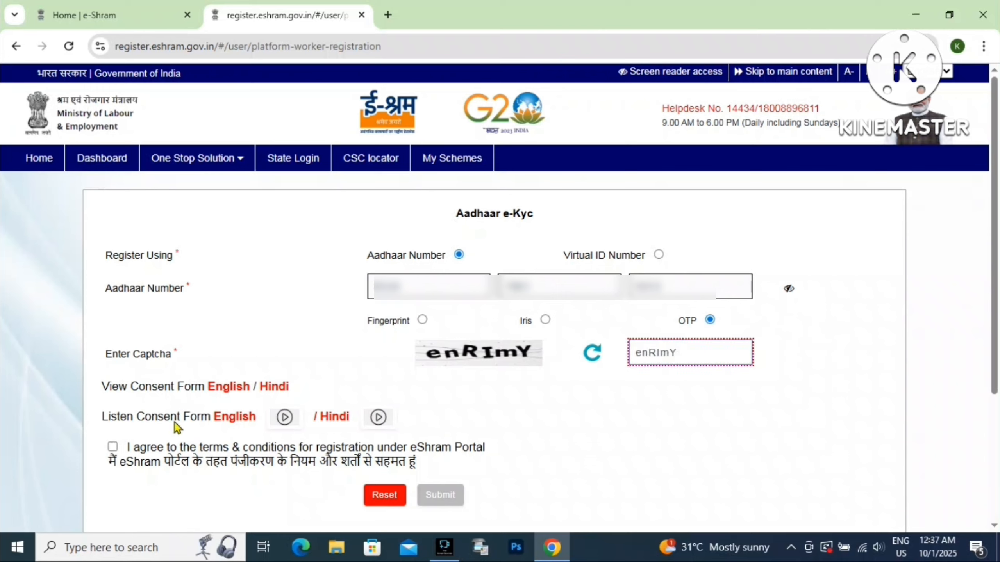
left_click_drag(127, 387, 279, 387)
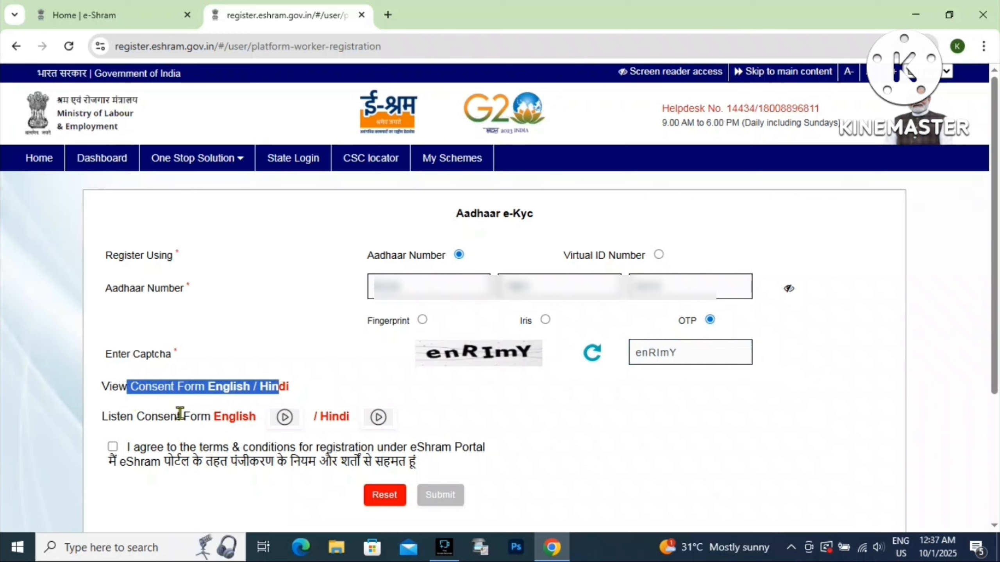
left_click_drag(126, 416, 249, 417)
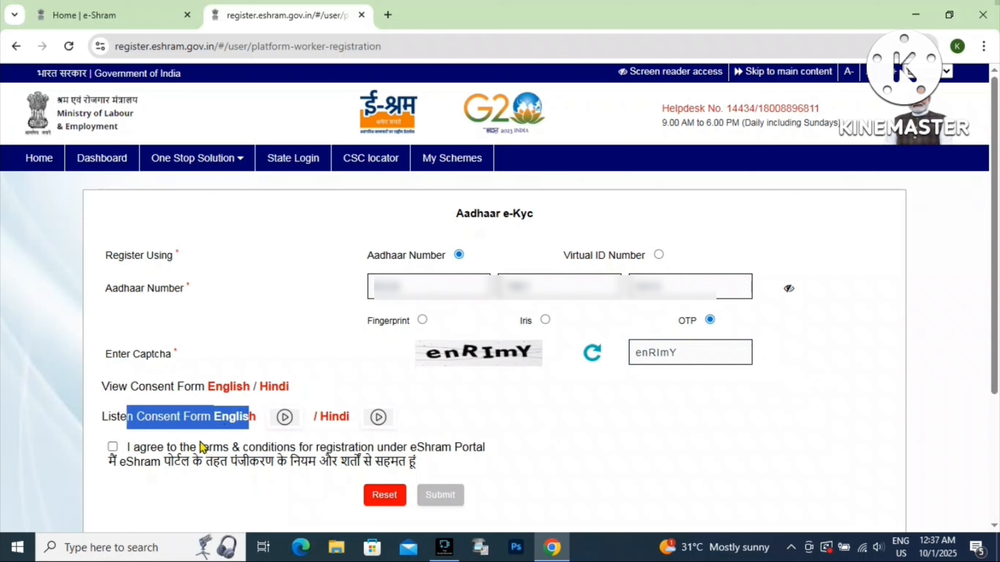
left_click_drag(181, 448, 267, 469)
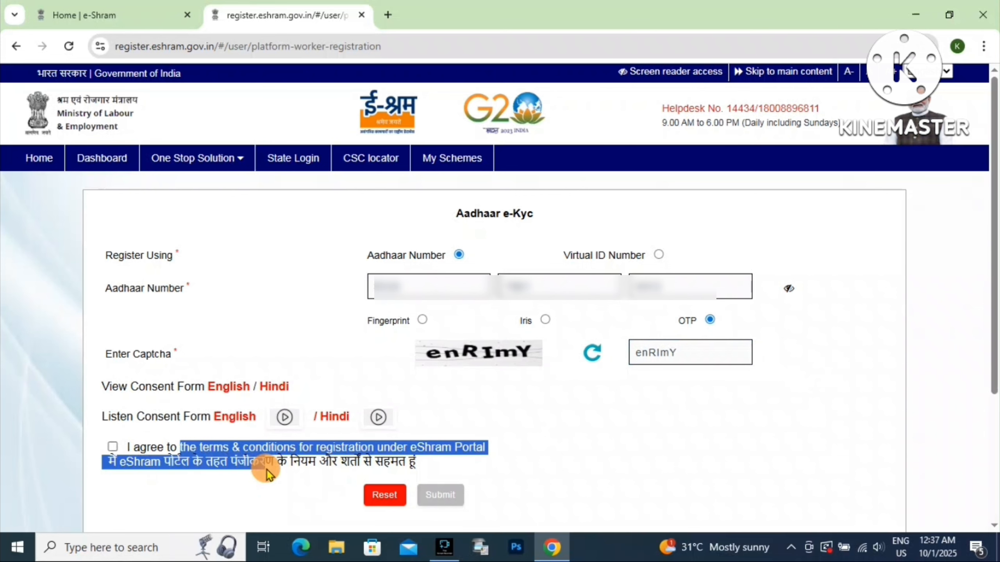
left_click(112, 447)
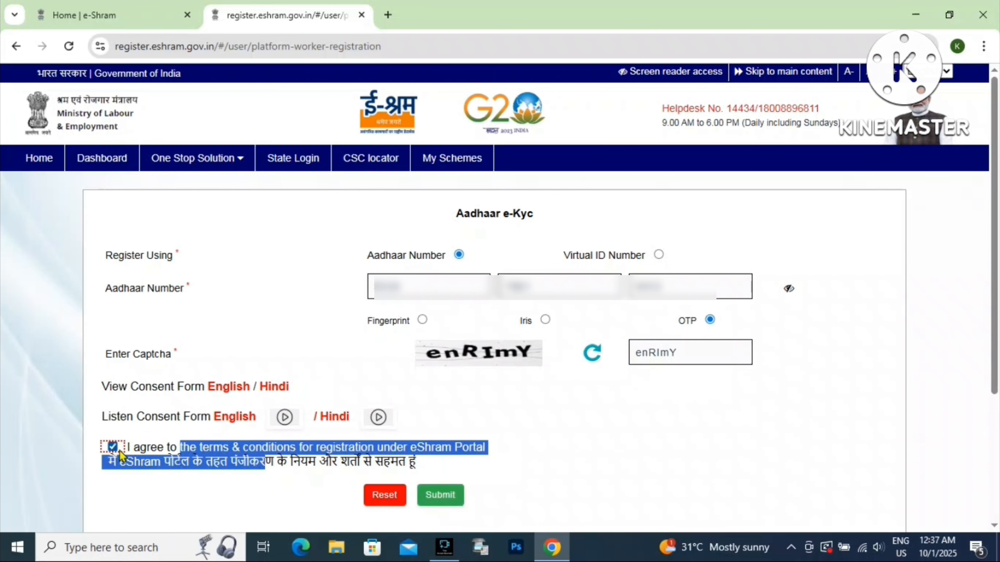
- Submit the Aadhaar e-KYC details to receive the Aadhaar OTP
left_click(445, 497)
scroll(513, 473, "down", 2)
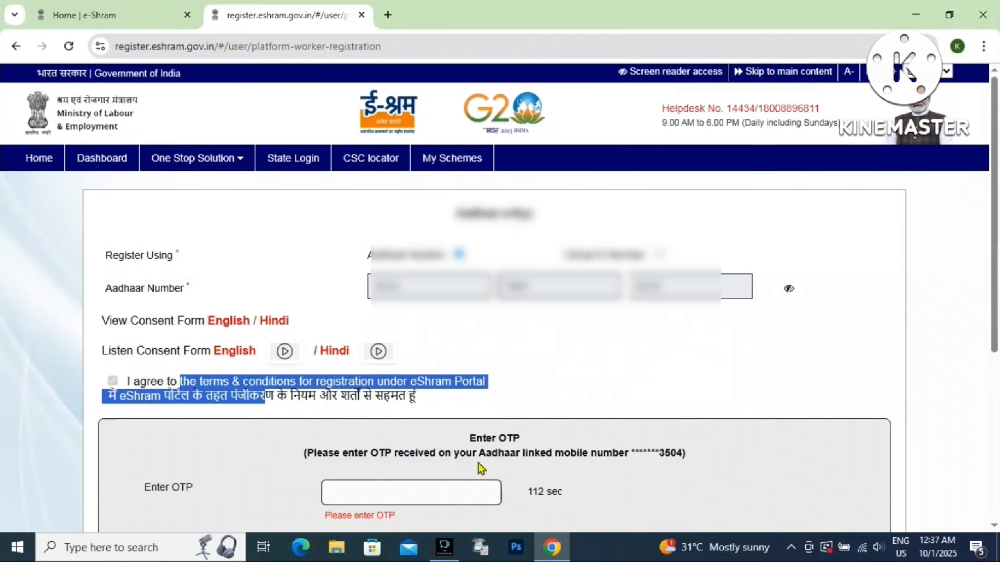
scroll(478, 464, "down", 1)
scroll(560, 455, "down", 3)
left_click_drag(487, 155, 512, 154)
left_click_drag(354, 171, 670, 174)
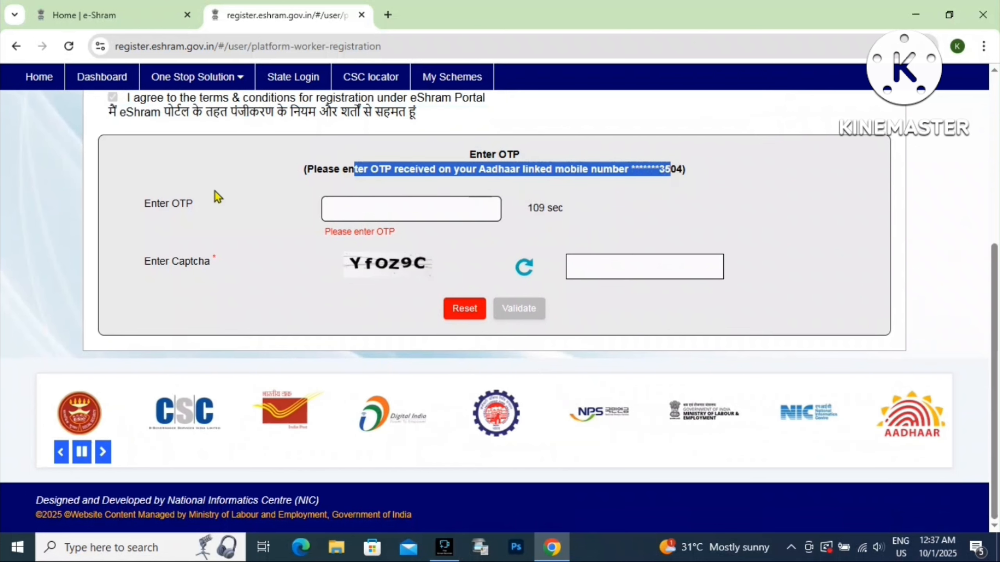
- Enter the Aadhaar OTP and captcha YfOZ9C, then validate them
triple_click(180, 201)
left_click(419, 201)
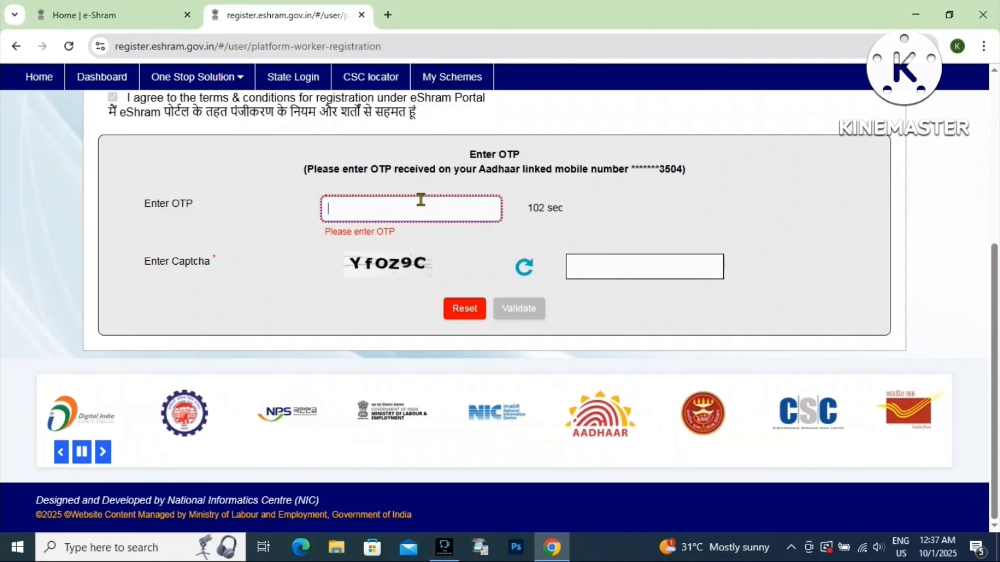
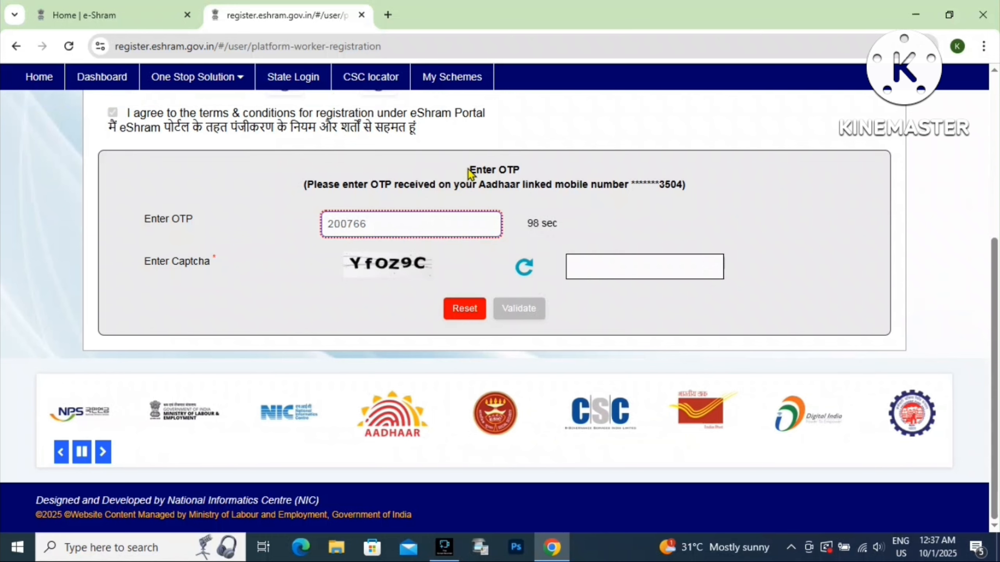
left_click_drag(145, 263, 272, 268)
left_click(630, 266)
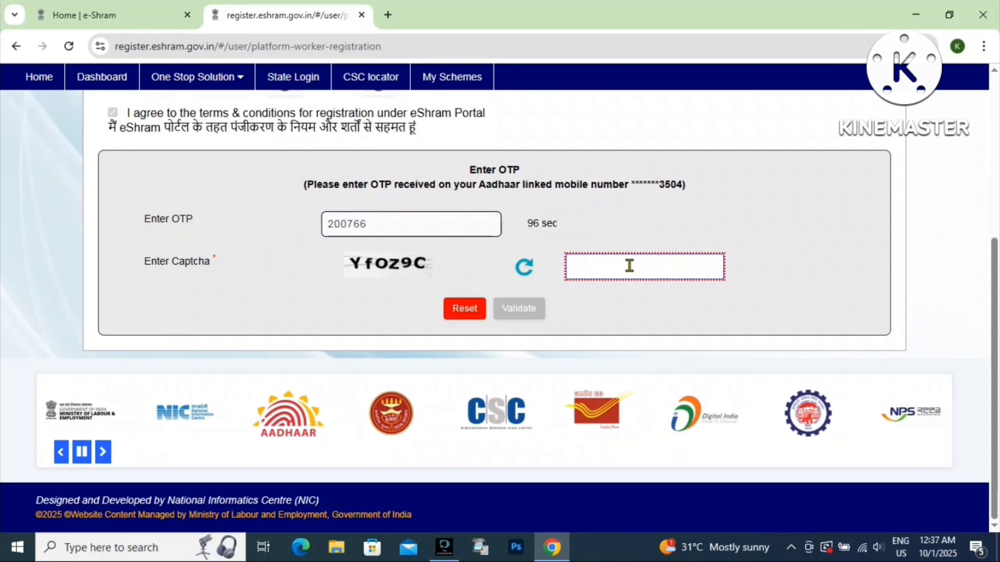
type("YfO")
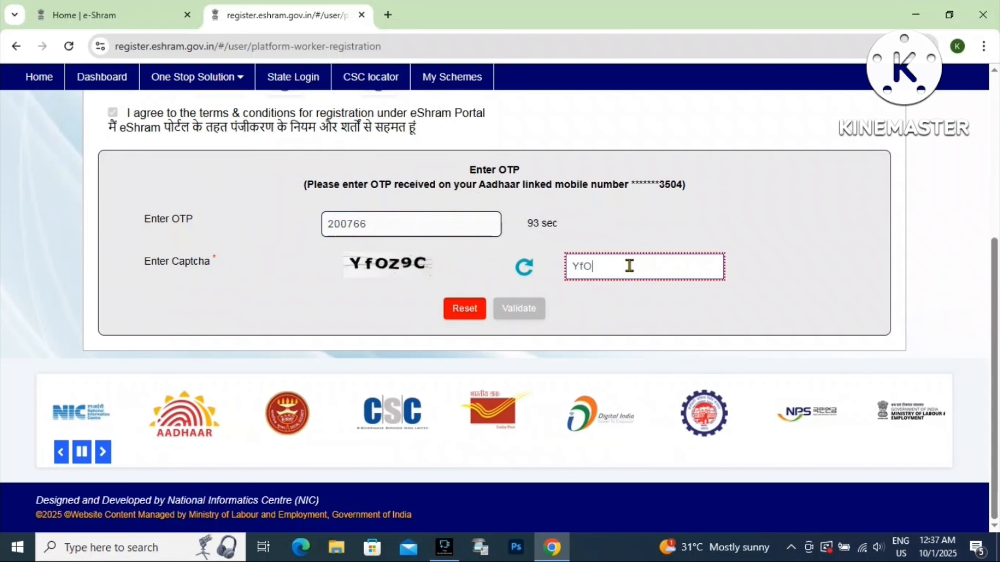
type("Z")
type("9C")
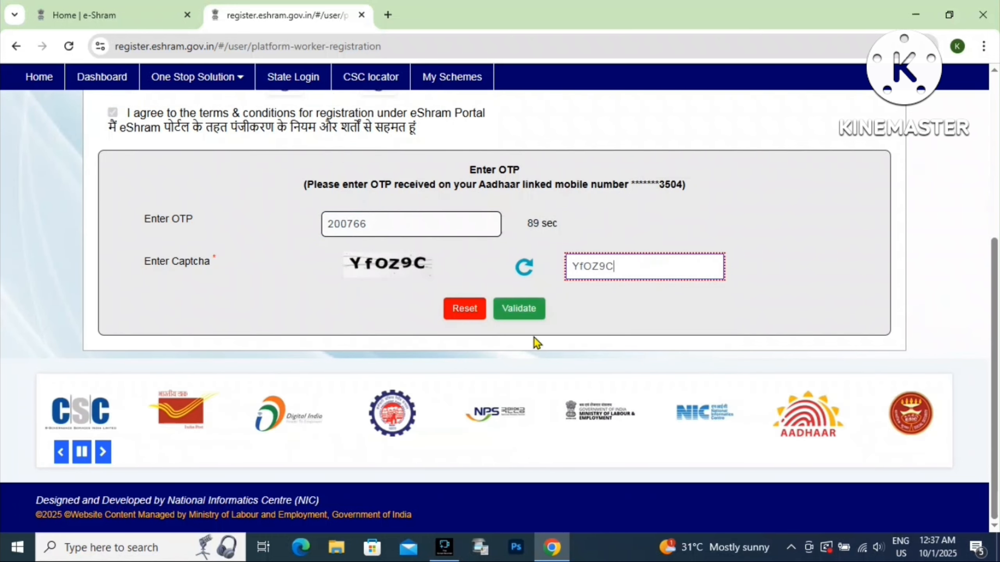
left_click(526, 320)
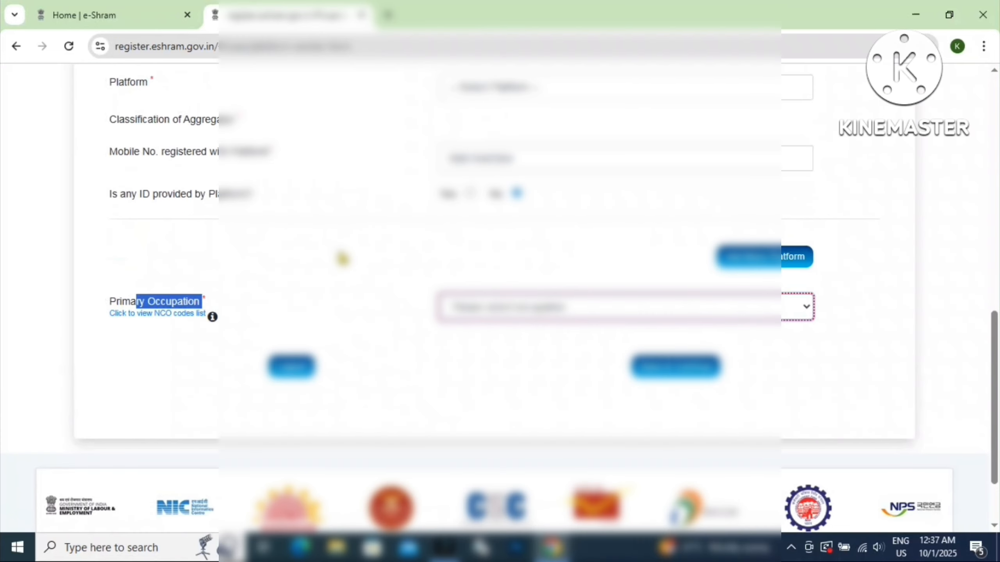
- Set the permanent address type to Urban
scroll(400, 256, "up", 15)
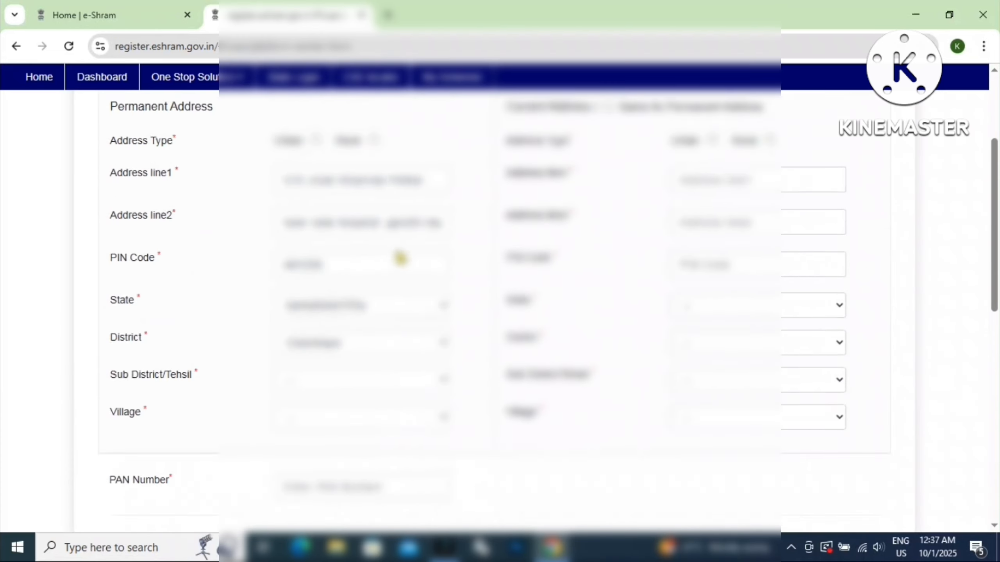
left_click_drag(143, 274, 214, 276)
scroll(216, 276, "down", 1)
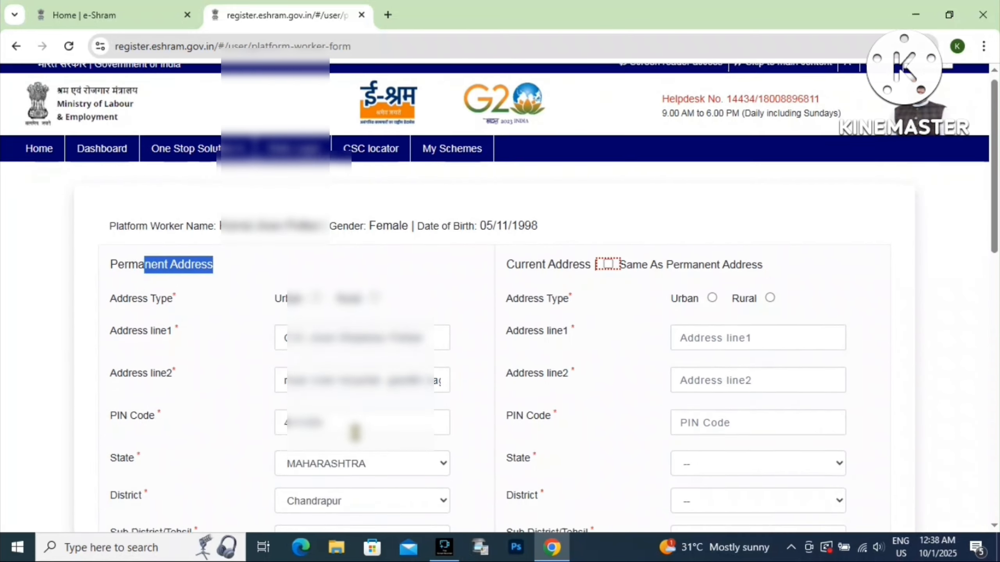
left_click_drag(122, 235, 407, 459)
left_click(3, 384)
scroll(181, 402, "down", 1)
scroll(357, 418, "up", 1)
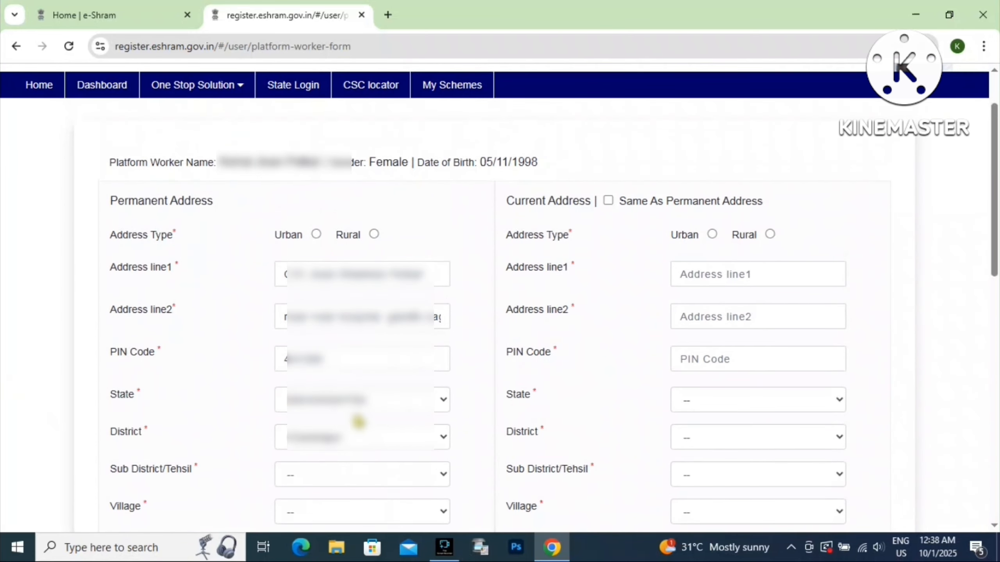
left_click_drag(116, 196, 243, 219)
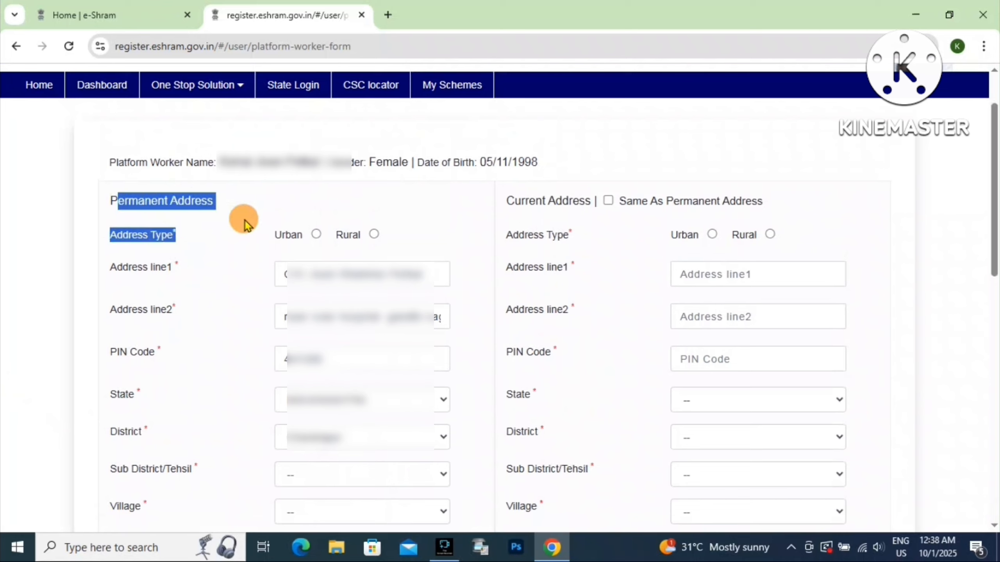
left_click(270, 193)
left_click(316, 235)
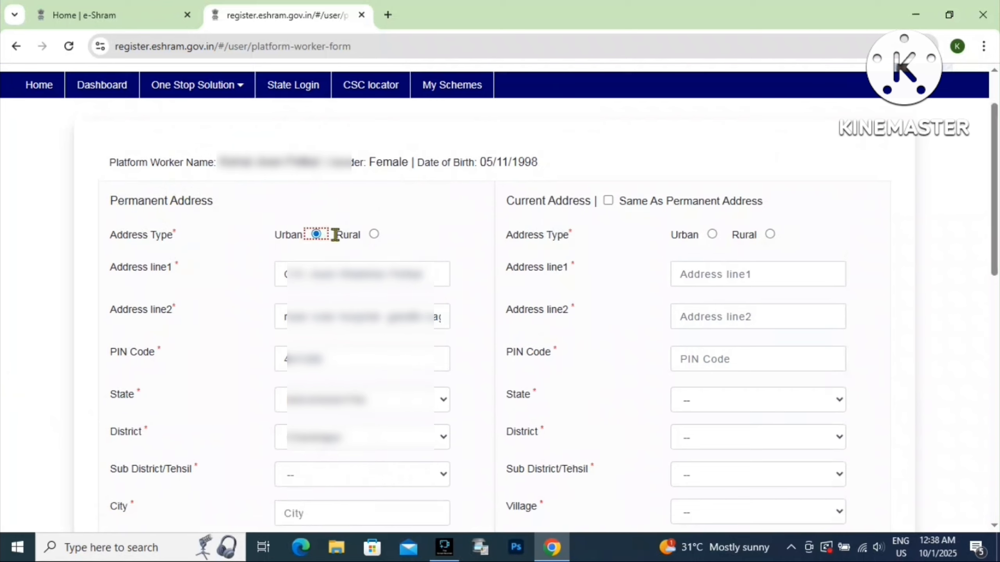
left_click(375, 241)
left_click(375, 234)
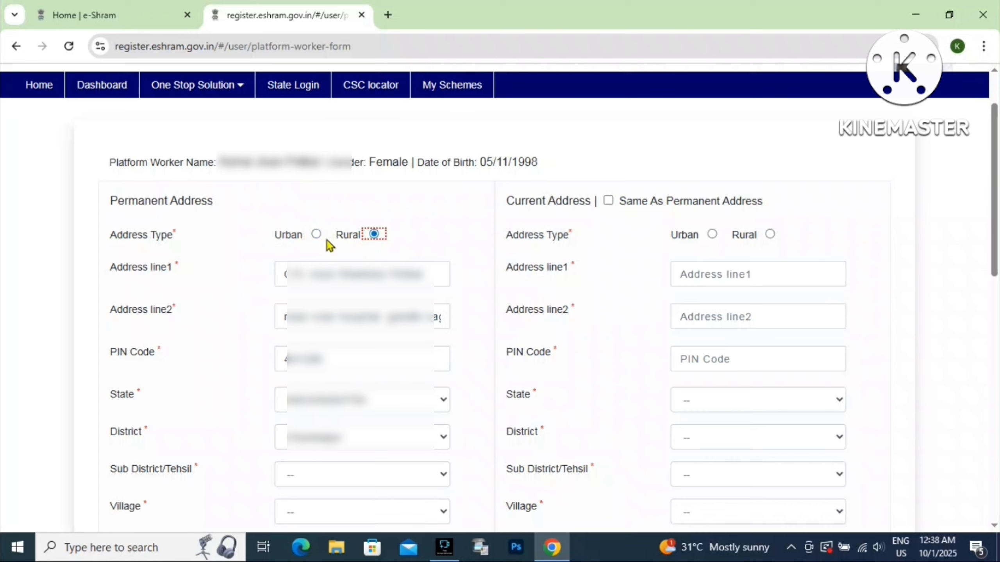
left_click(316, 236)
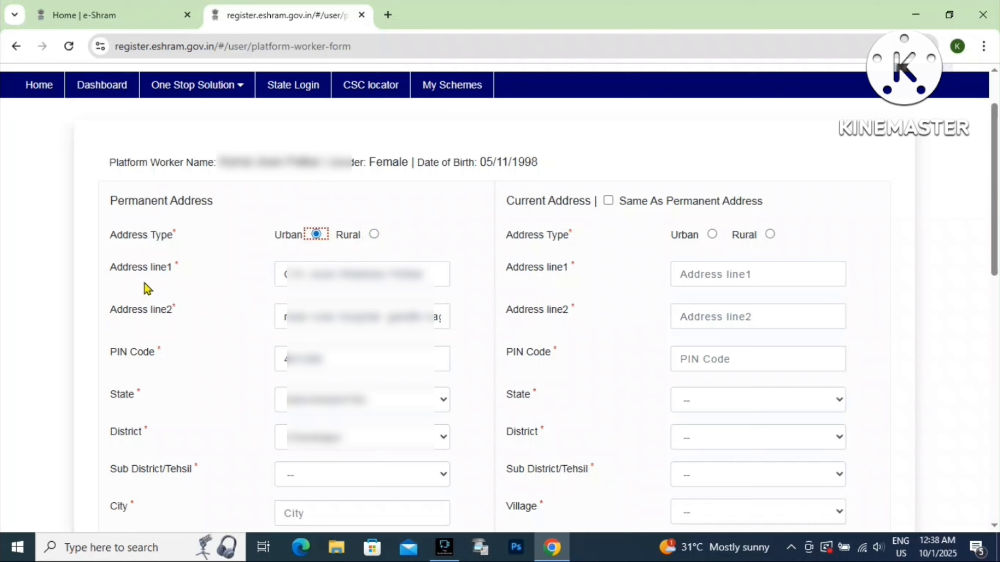
- Choose Brahmapuri as the sub-district/tehsil and enter city BRAHMAPURI
left_click_drag(122, 270, 174, 271)
left_click_drag(123, 302, 184, 305)
left_click_drag(120, 354, 155, 400)
left_click_drag(125, 431, 148, 432)
left_click_drag(121, 471, 190, 471)
left_click(342, 473)
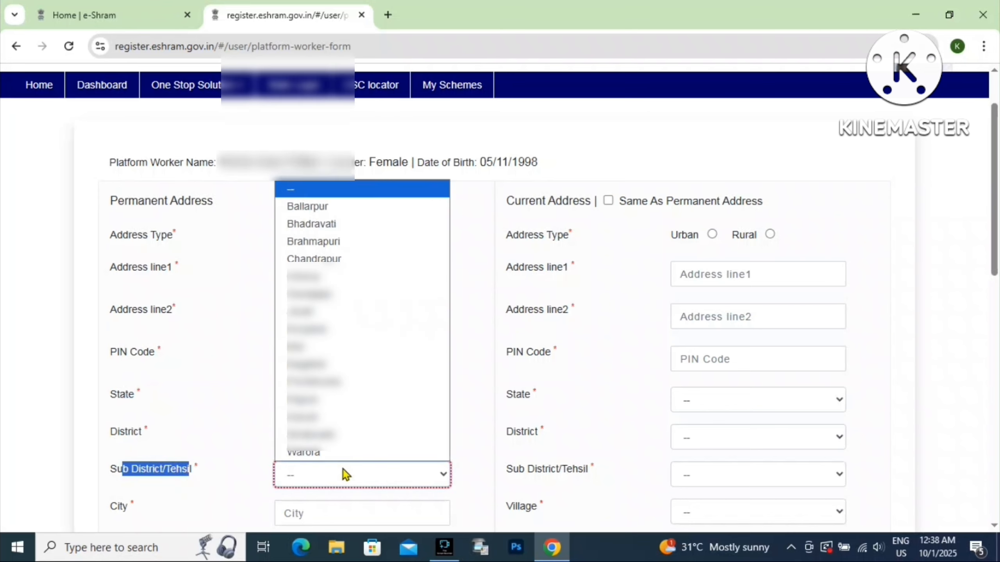
type("br")
key("Return")
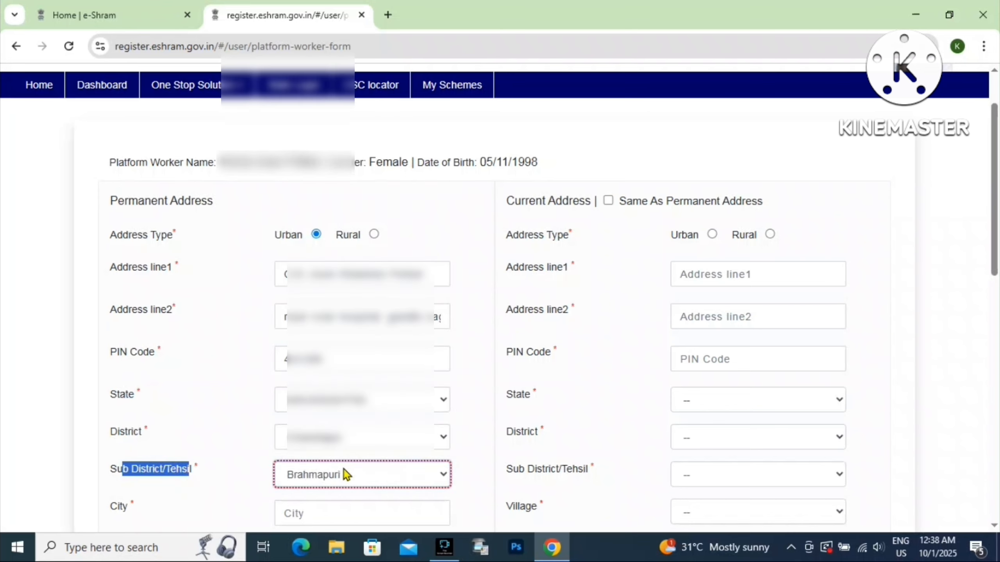
scroll(275, 420, "down", 4)
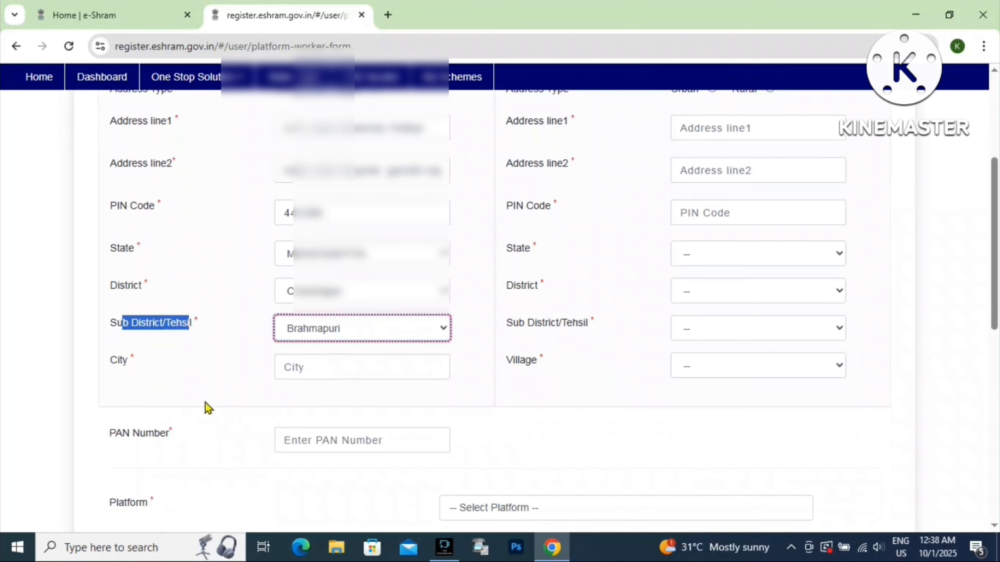
left_click_drag(107, 360, 133, 360)
left_click(300, 365)
type("BRAHMAPURI")
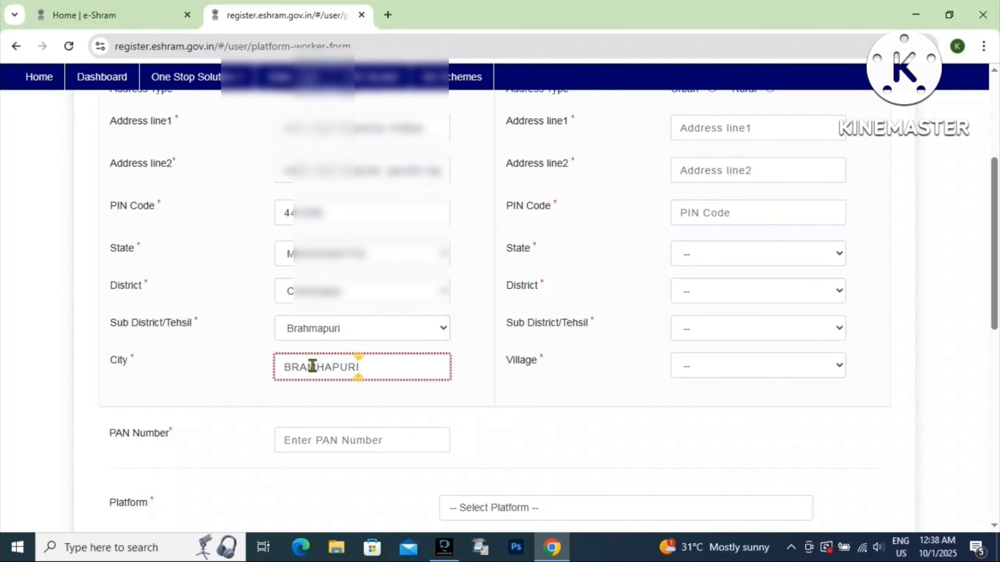
- Make the current address the same as the permanent address
scroll(424, 364, "up", 2)
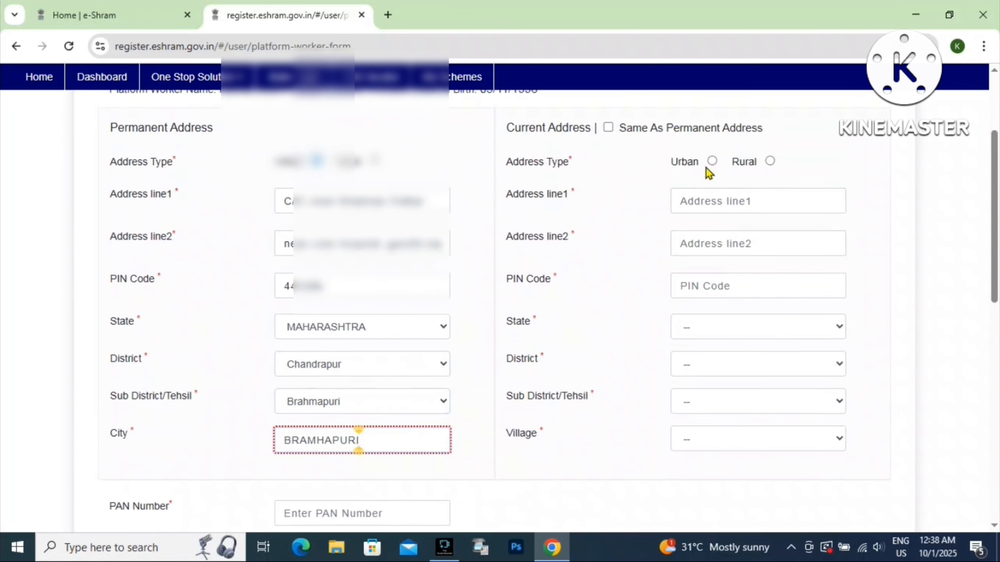
left_click_drag(536, 131, 570, 130)
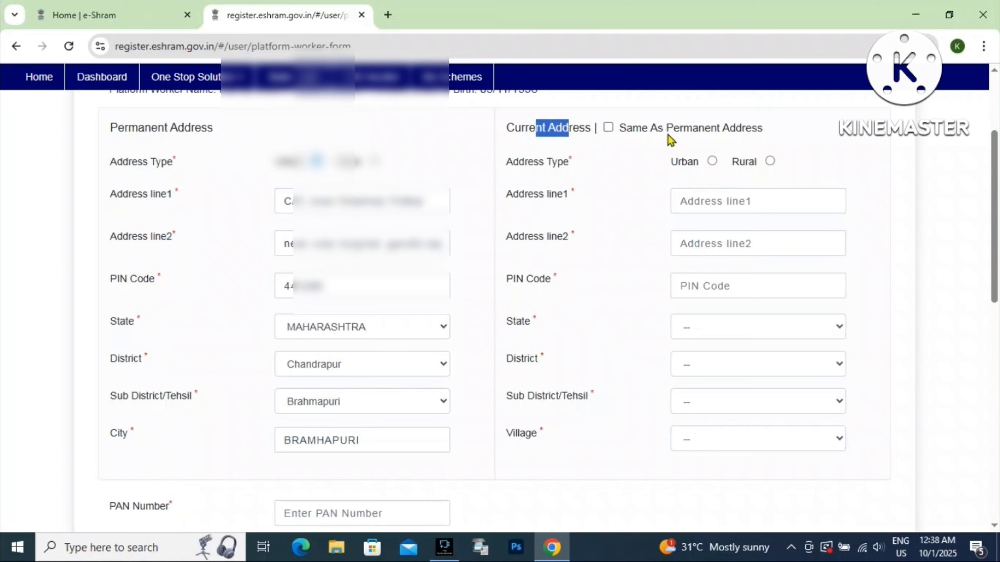
left_click_drag(657, 130, 781, 125)
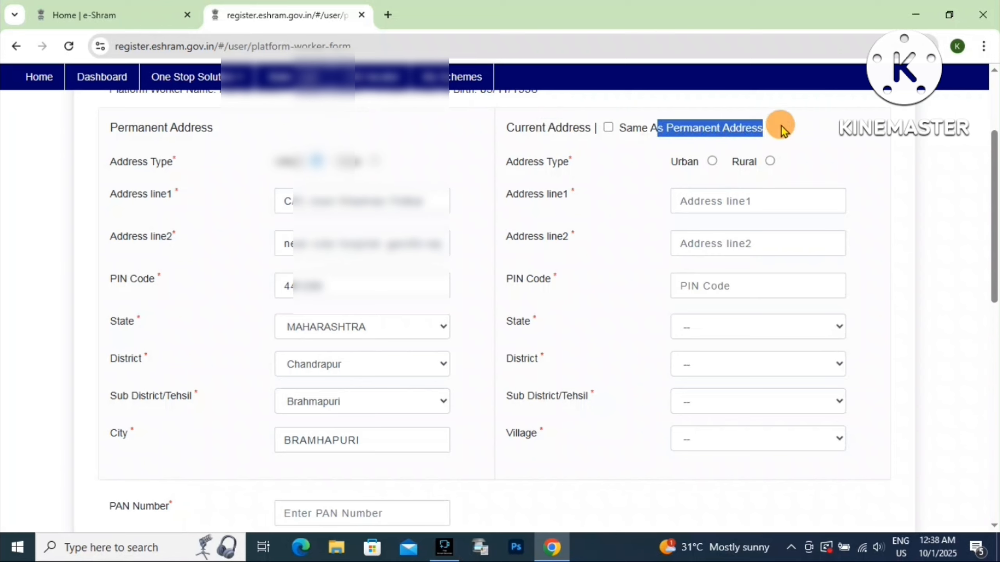
left_click(608, 127)
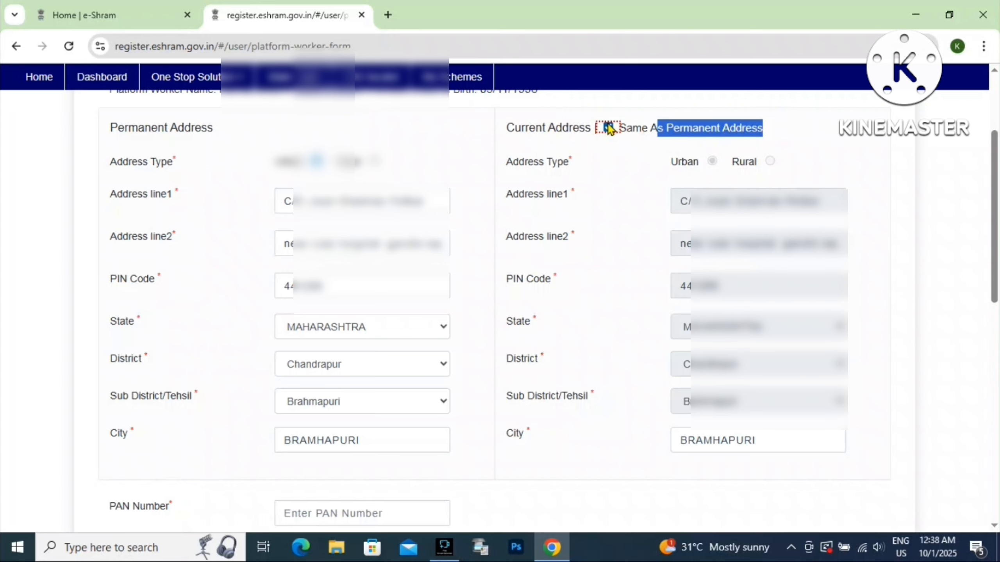
left_click(608, 127)
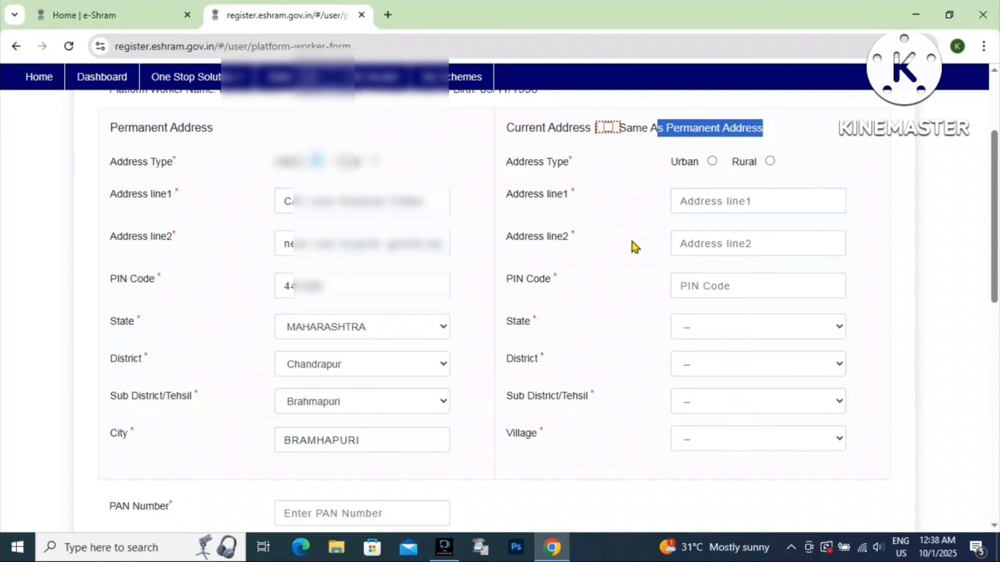
left_click_drag(539, 162, 634, 436)
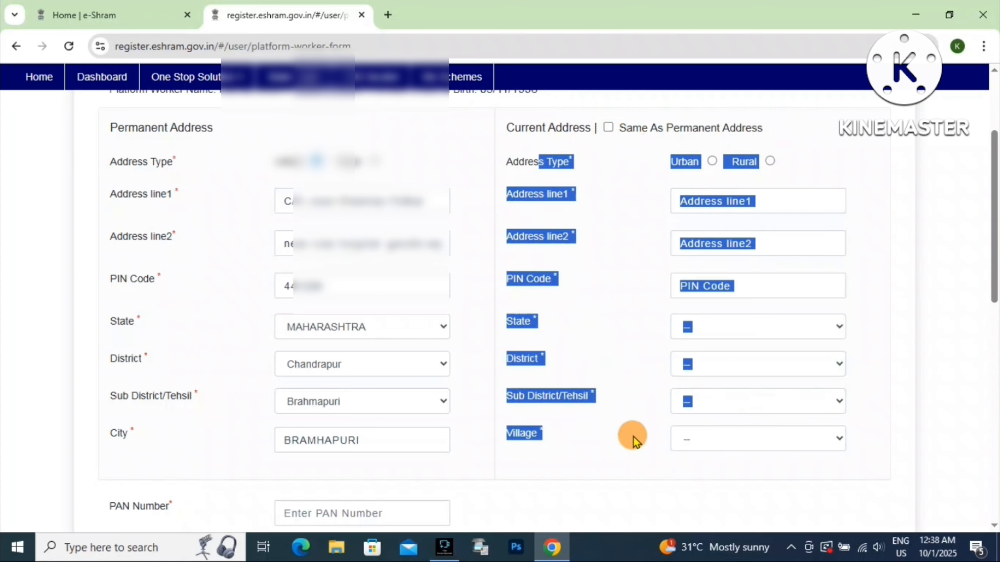
left_click(607, 128)
scroll(462, 368, "down", 9)
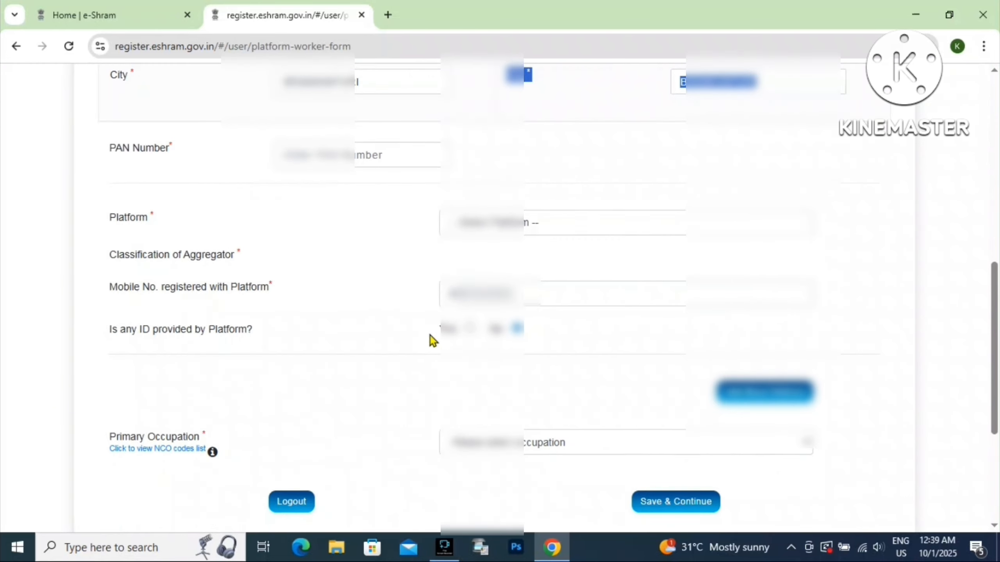
- Choose SWIGGY LIMITED as the platform
left_click_drag(119, 142, 174, 147)
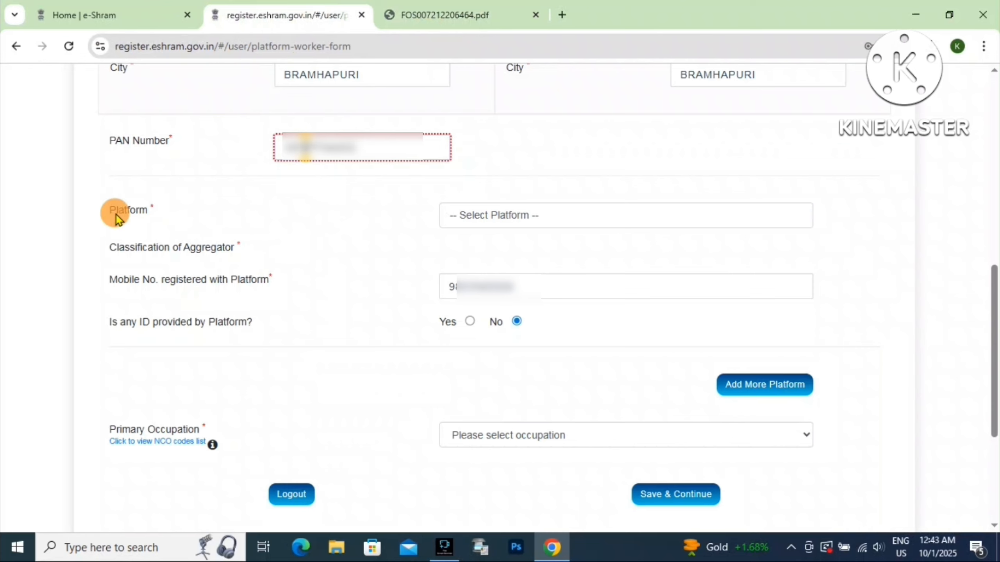
left_click_drag(116, 214, 176, 221)
left_click(651, 221)
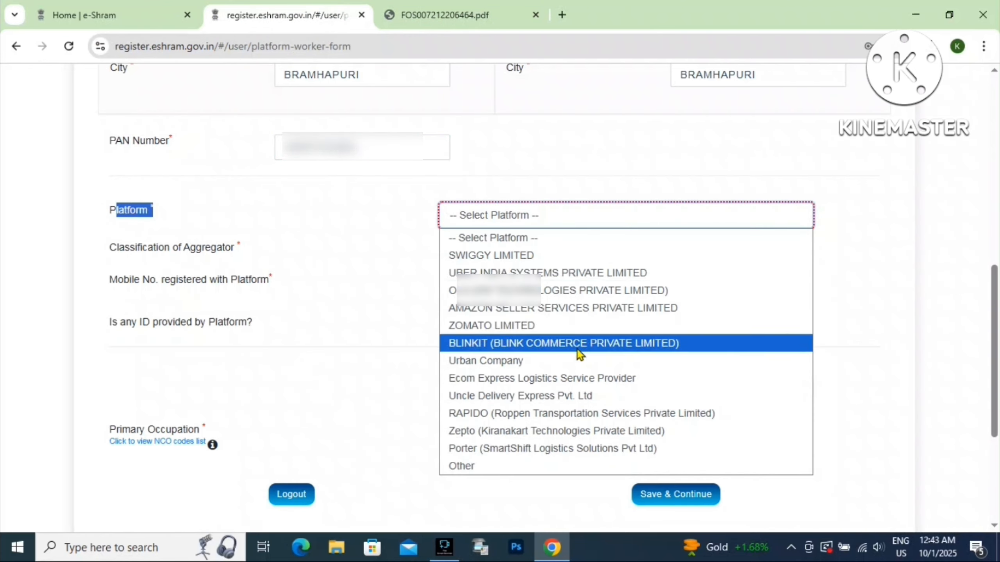
left_click(505, 463)
left_click(492, 259)
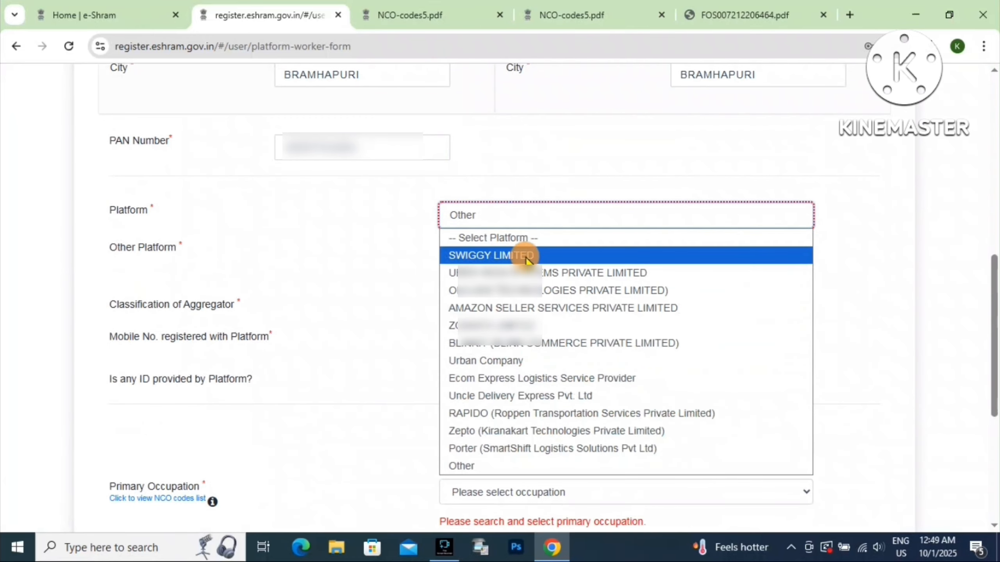
left_click(519, 254)
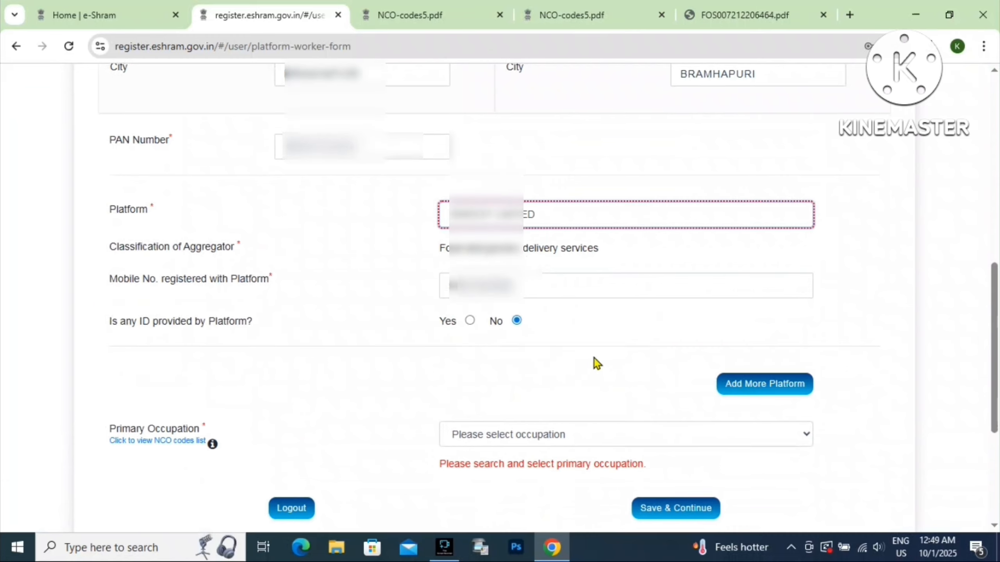
- Set the primary occupation to Street Food Vendors
scroll(556, 307, "down", 3)
left_click(556, 296)
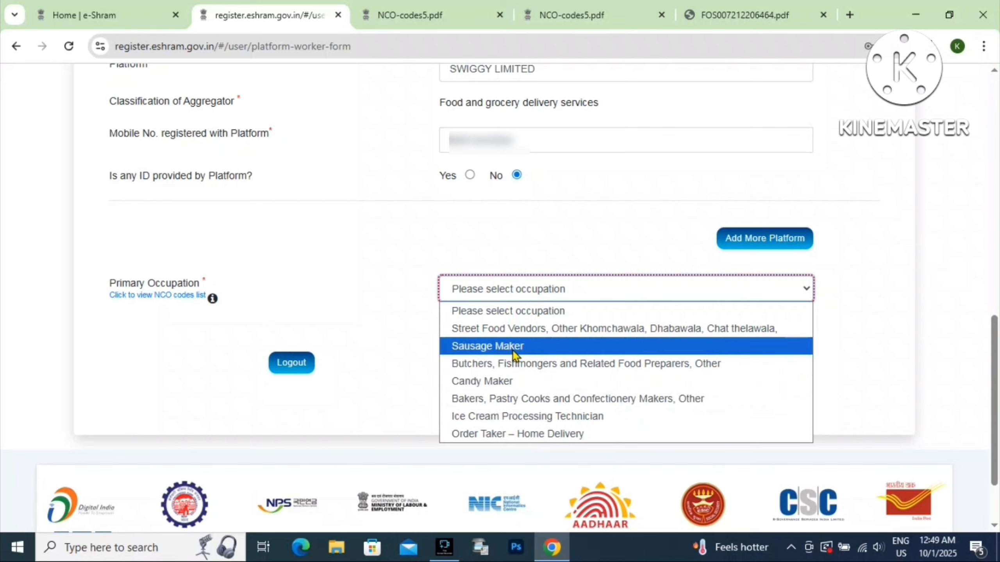
left_click(513, 330)
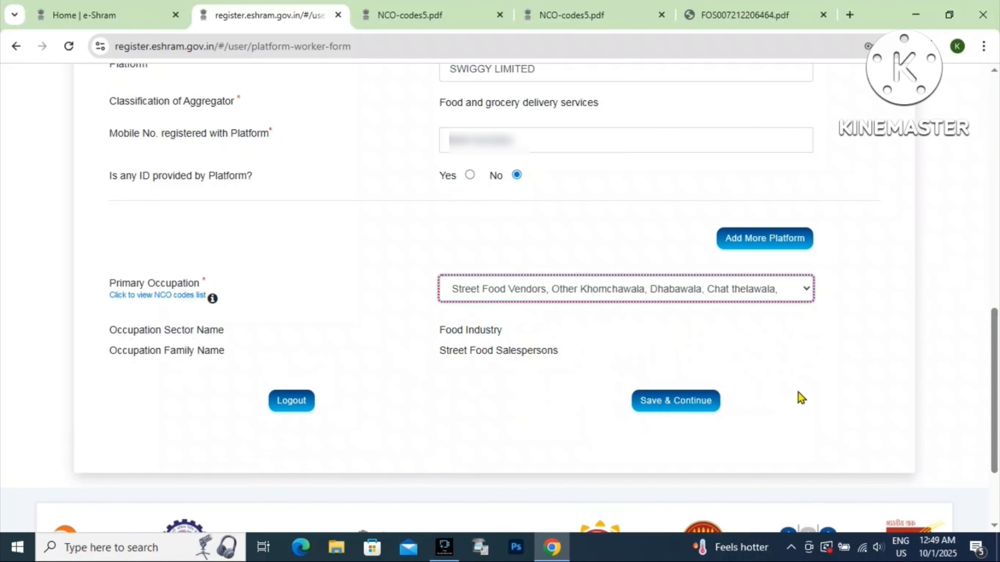
- Save the form and save its registration preview as a PDF
left_click(677, 401)
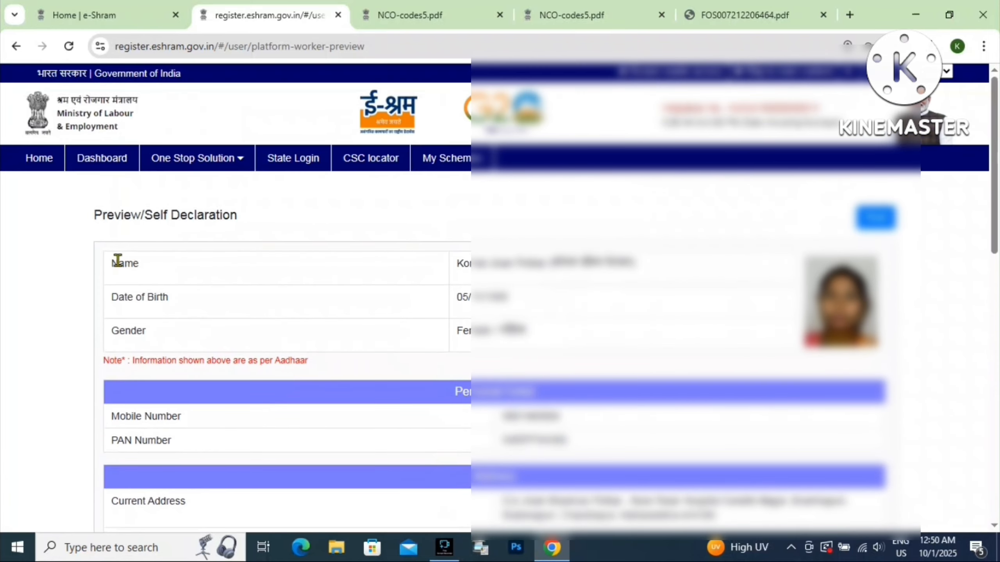
left_click_drag(118, 260, 853, 311)
left_click(852, 318)
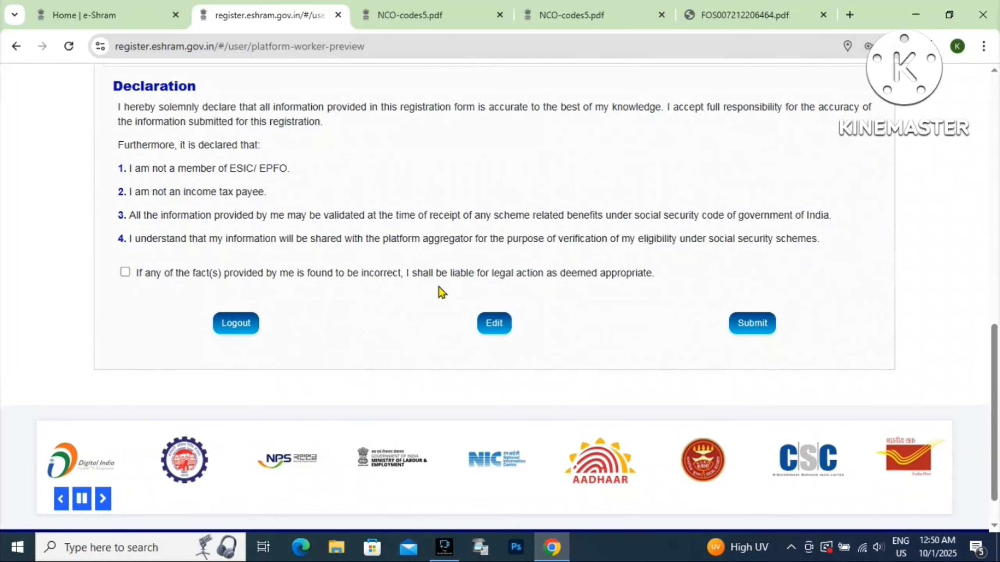
scroll(439, 286, "up", 5)
scroll(838, 195, "up", 6)
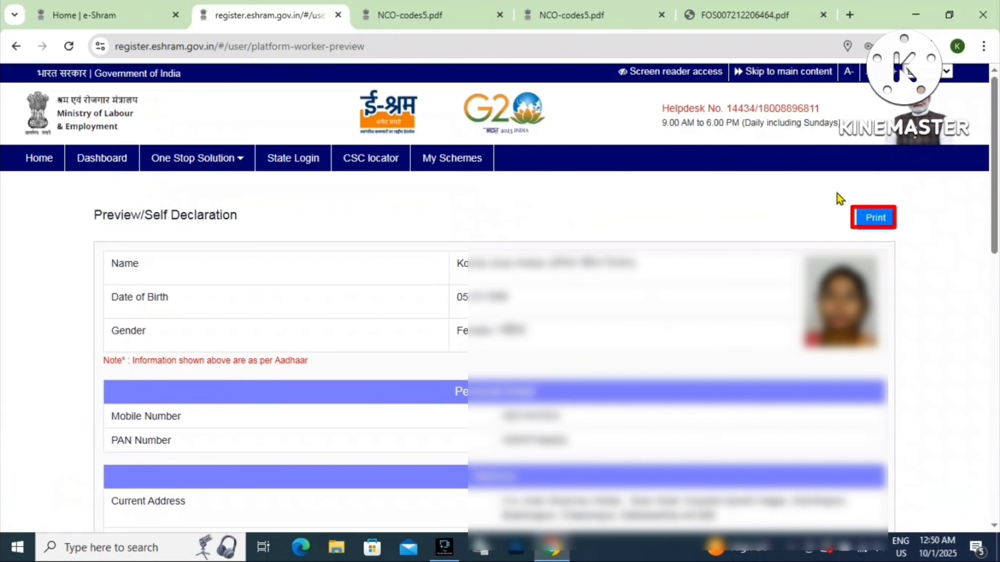
left_click(874, 217)
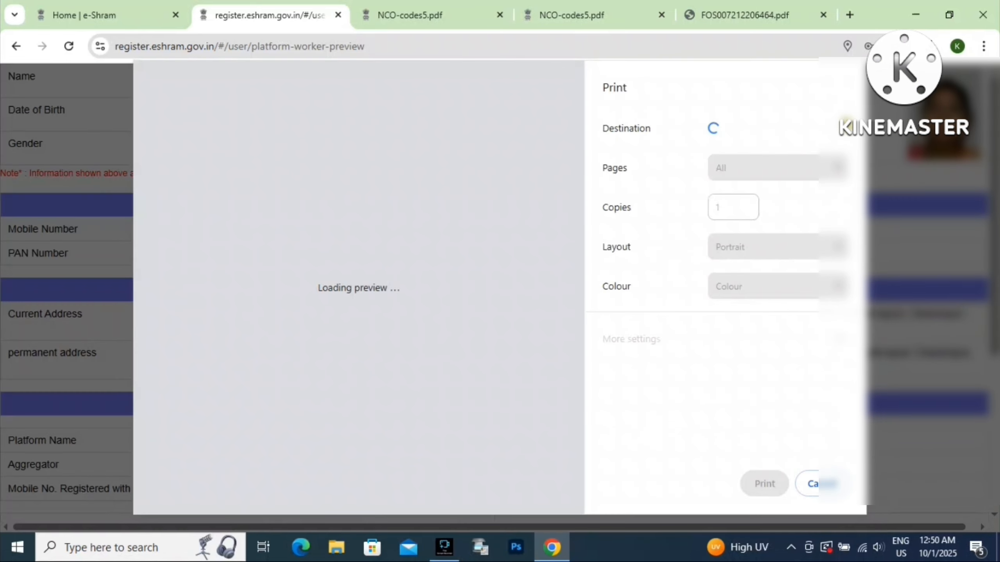
left_click(777, 130)
left_click(768, 194)
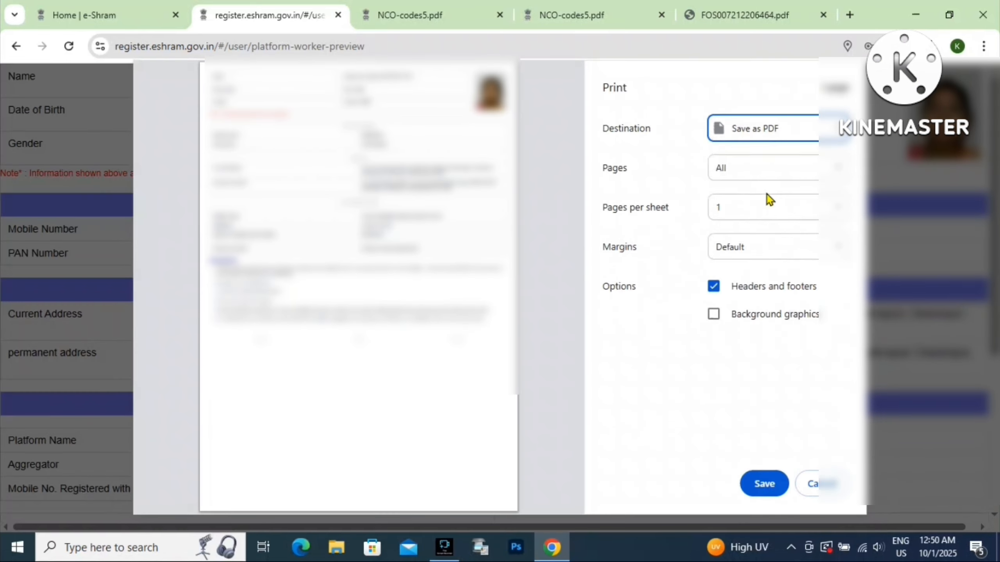
left_click(750, 482)
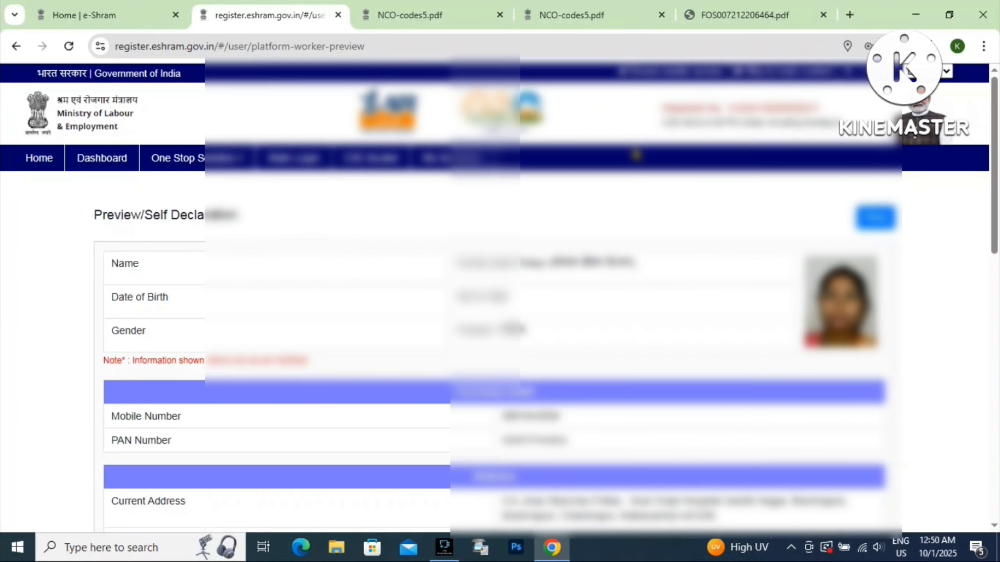
- Submit the platform worker registration with the declaration
scroll(736, 313, "down", 5)
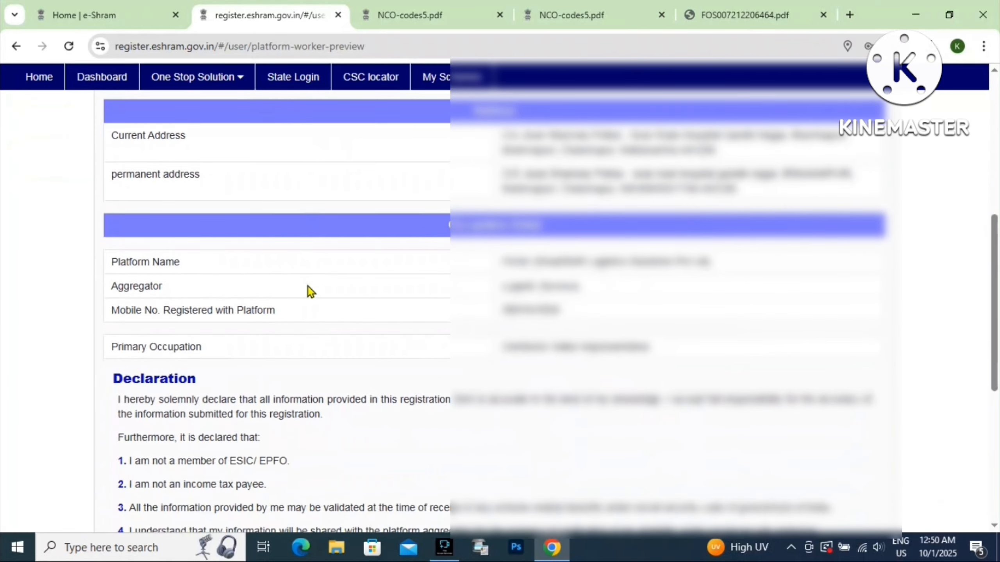
scroll(315, 315, "down", 5)
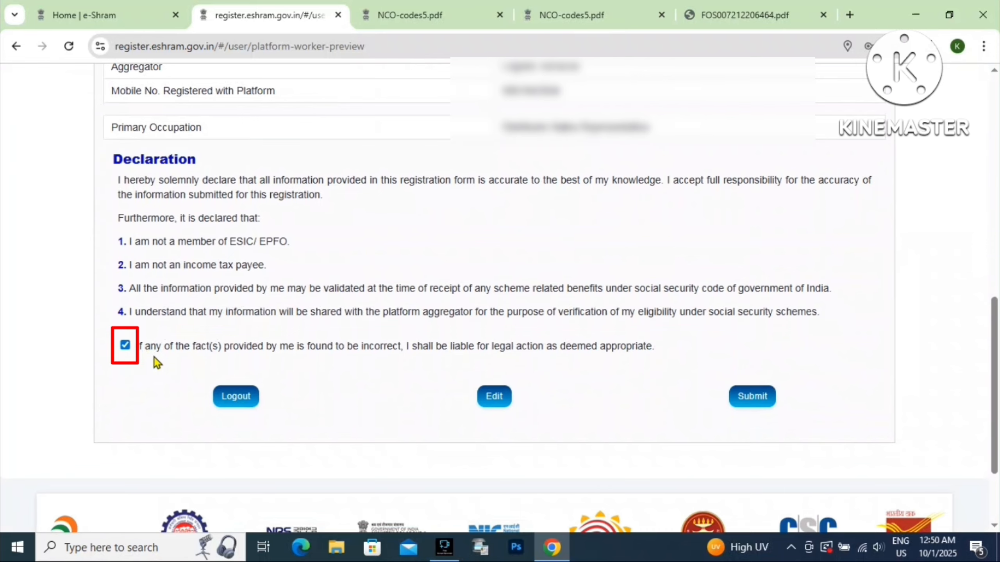
scroll(669, 393, "down", 2)
left_click(755, 325)
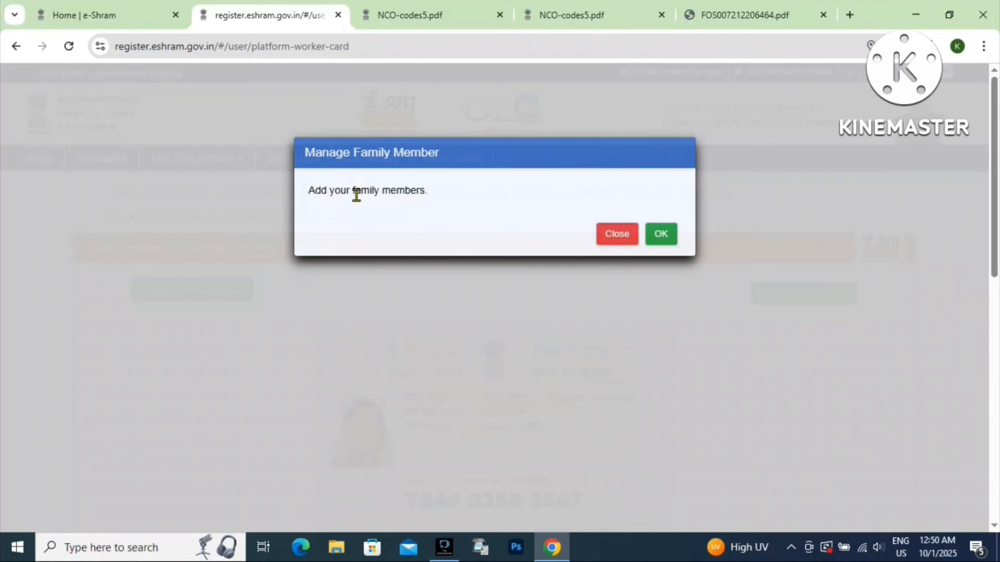
- Accept the Manage Family Member prompt and start adding a member from the family list
left_click(659, 237)
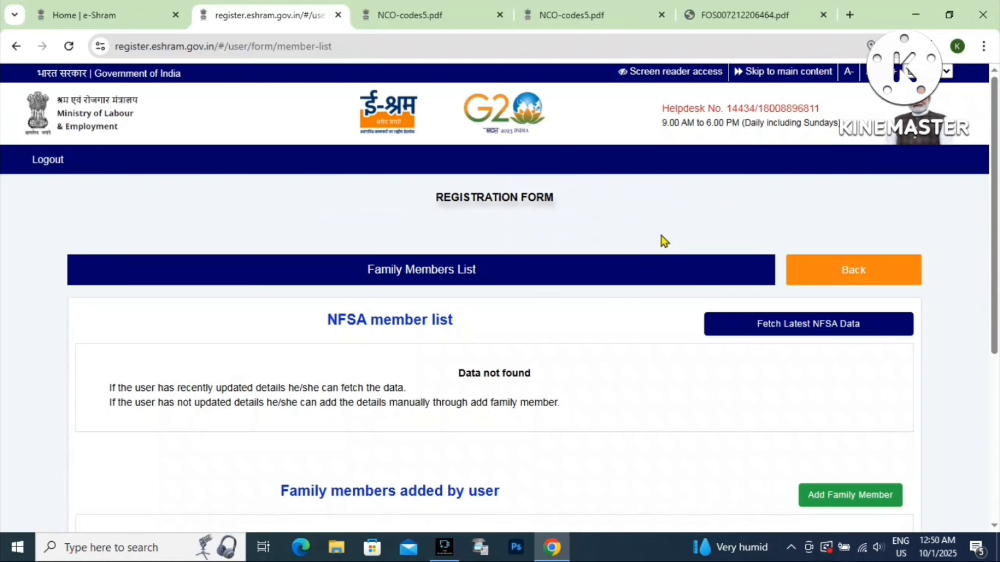
scroll(553, 357, "down", 5)
scroll(838, 295, "down", 2)
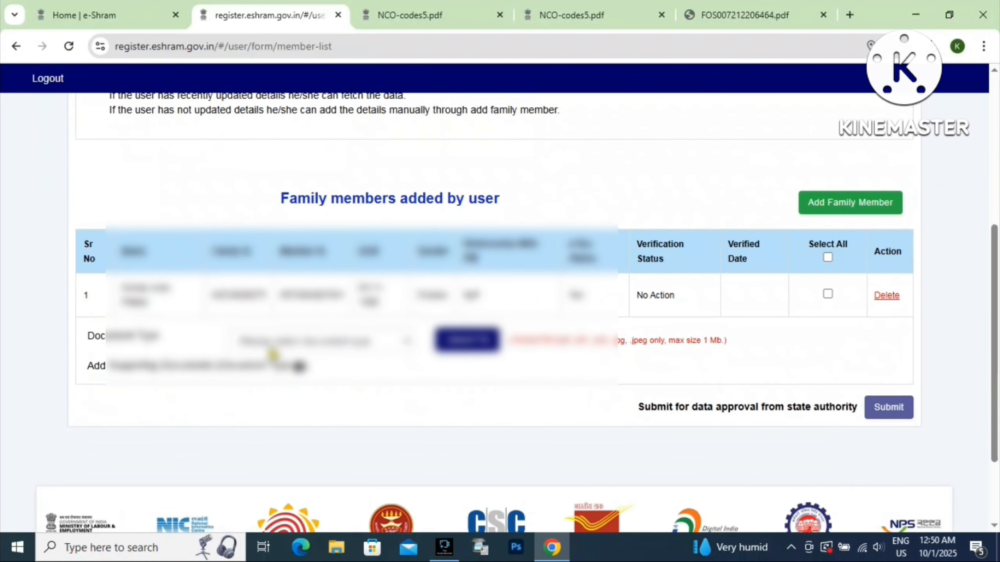
scroll(838, 296, "up", 2)
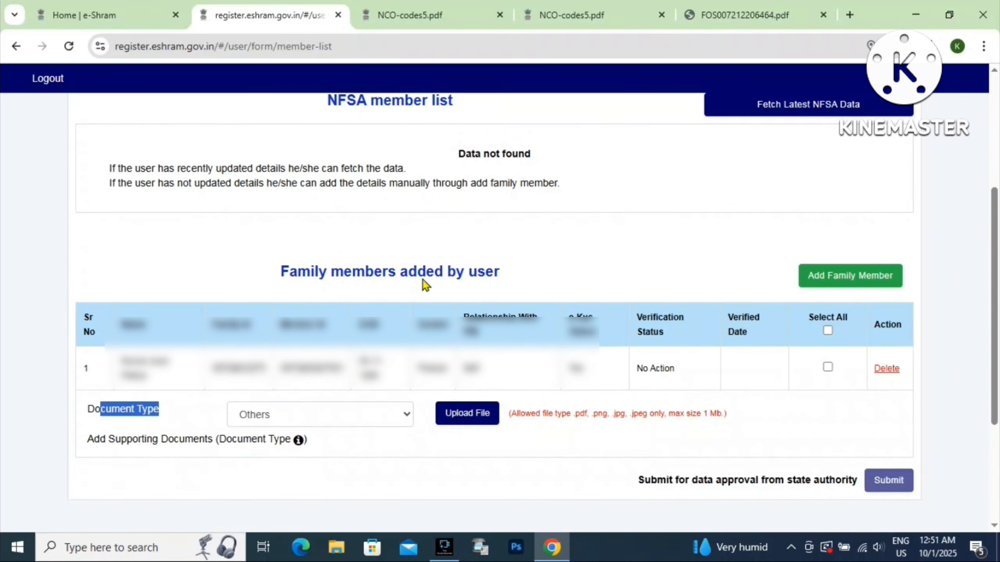
left_click(847, 276)
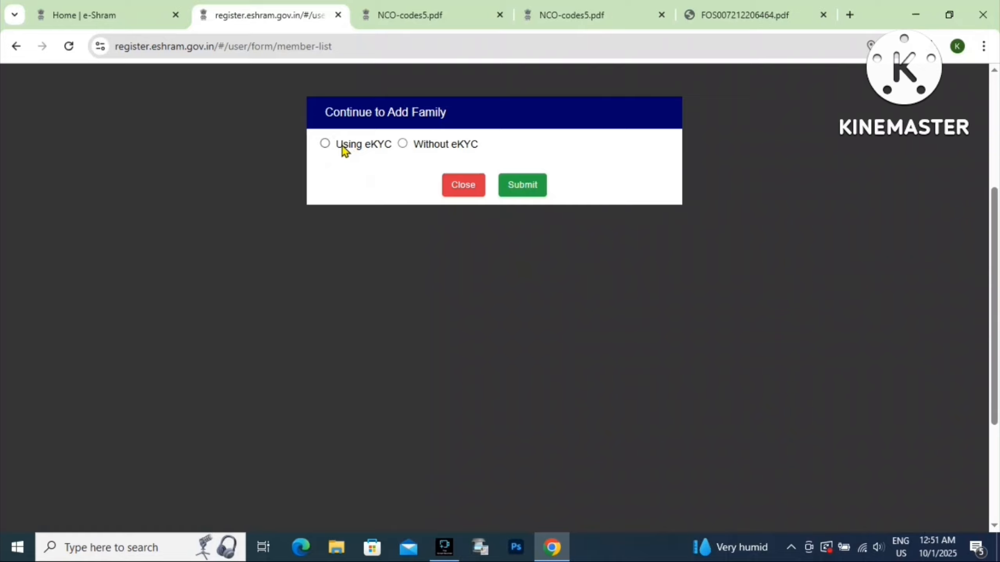
- Choose Without eKYC, then enter the member's name with relationship Husband
left_click(428, 149)
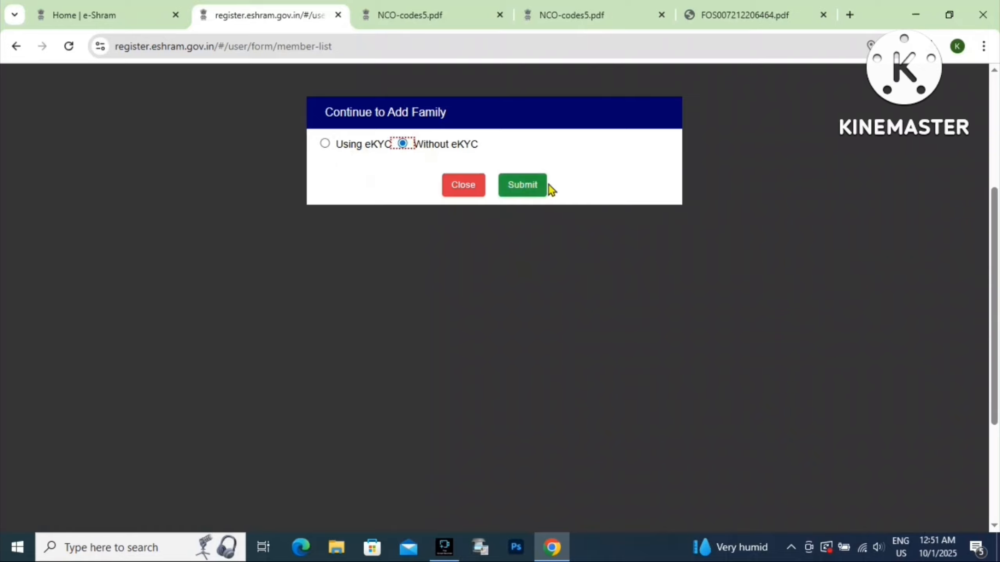
left_click(524, 186)
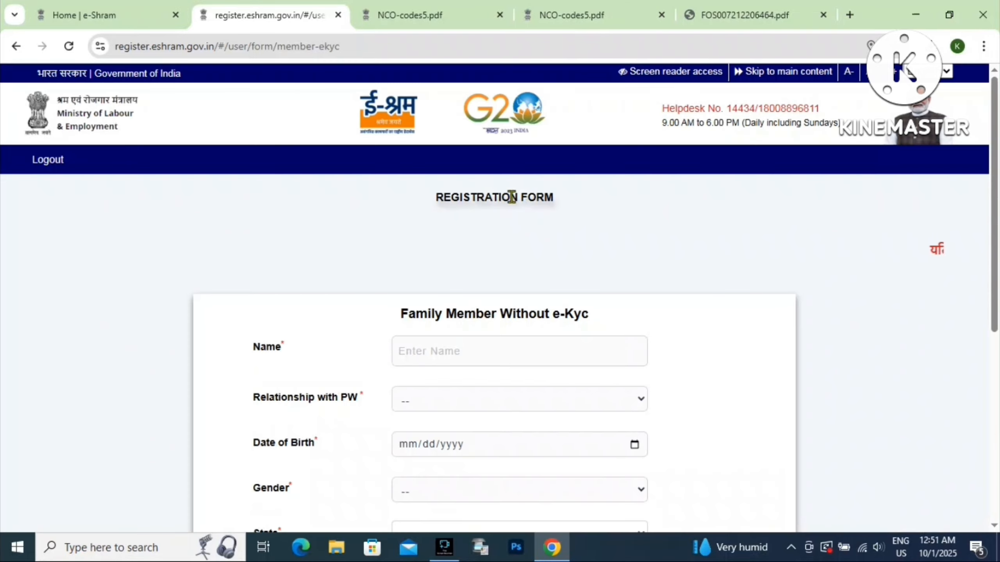
scroll(591, 280, "down", 2)
left_click(449, 209)
type("JI")
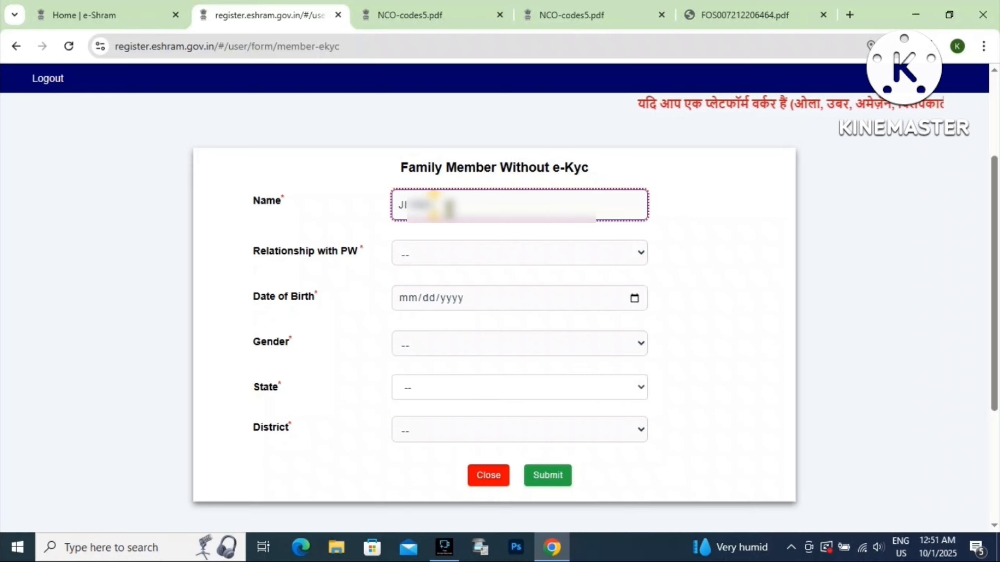
type("......")
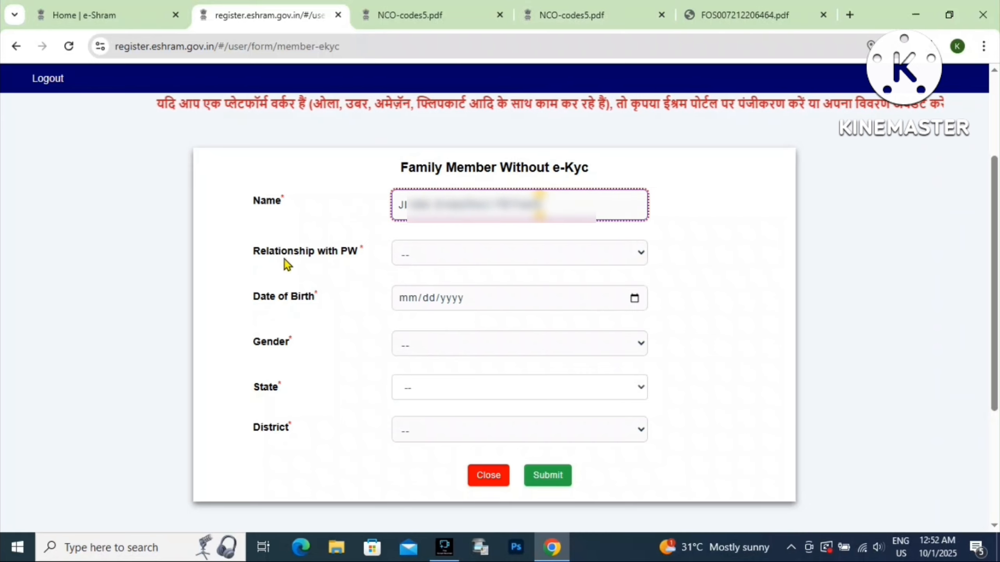
left_click_drag(285, 259, 388, 260)
left_click(450, 248)
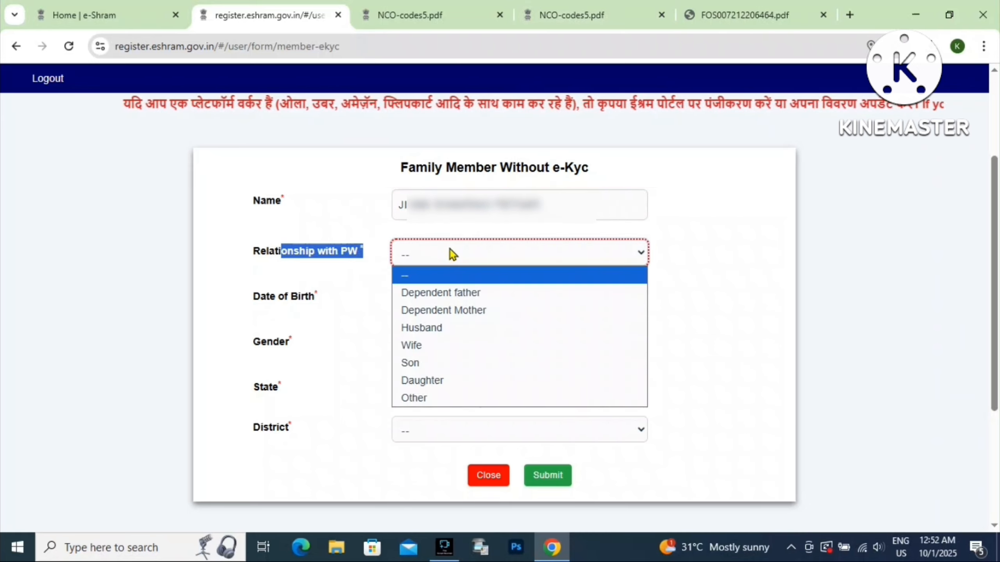
left_click(461, 327)
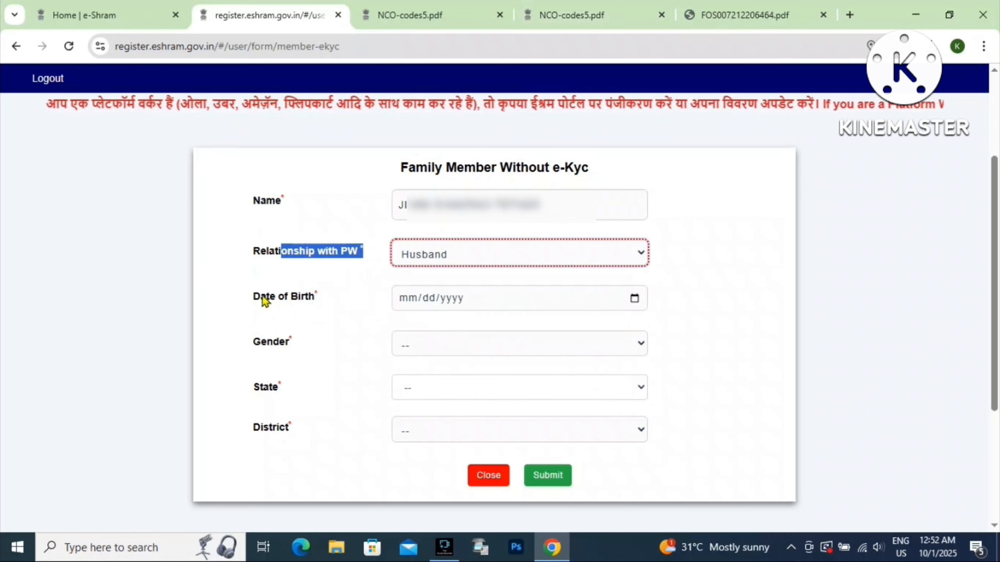
- Set the date of birth to 01/31/1984 and gender to Male
left_click_drag(262, 299, 482, 305)
left_click(484, 306)
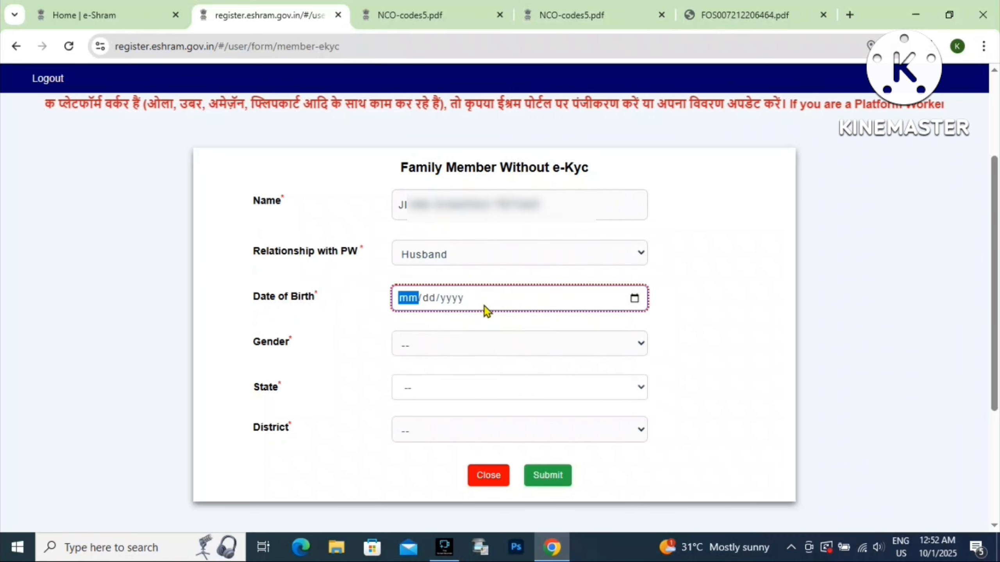
left_click(634, 298)
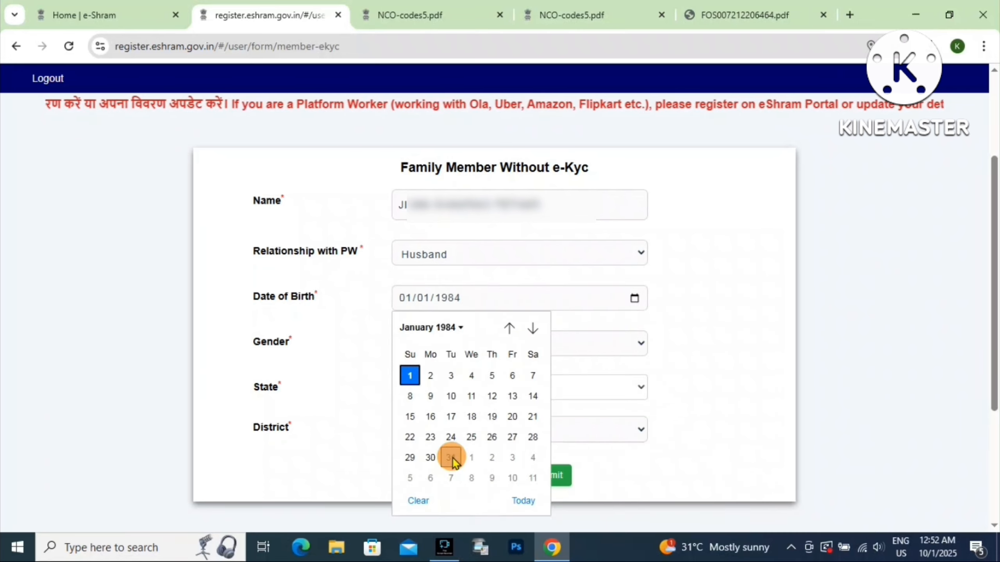
left_click(453, 458)
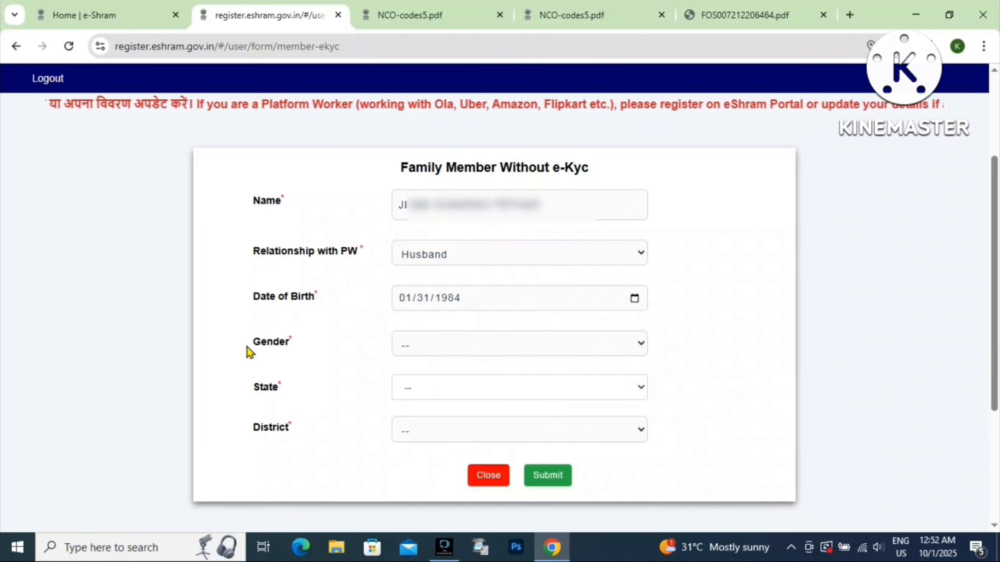
left_click_drag(247, 346, 343, 350)
left_click(456, 346)
left_click(439, 404)
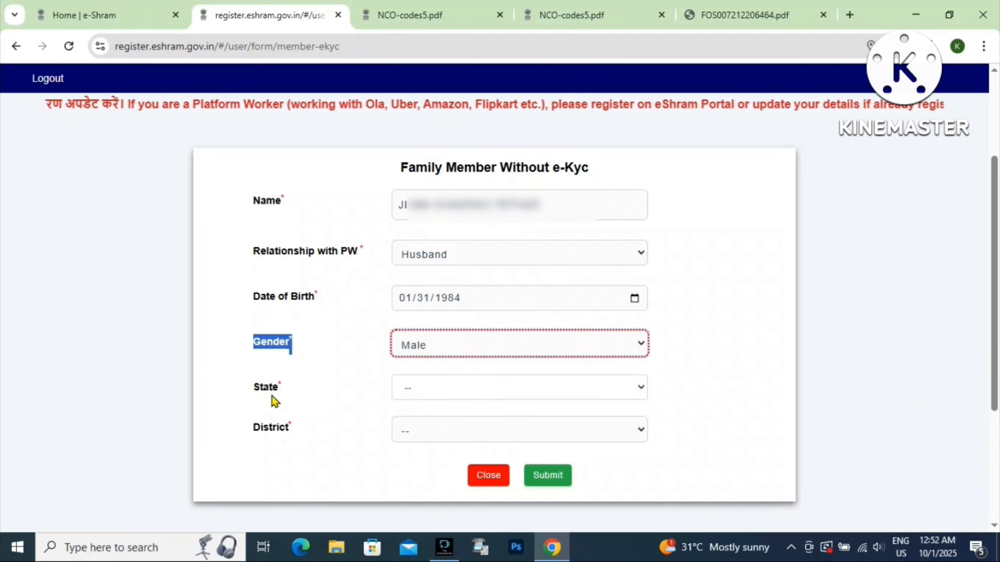
- Set state MAHARASHTRA and district Chandrapur, then submit the family member
left_click_drag(249, 391, 350, 388)
left_click(428, 388)
key("m")
key("m")
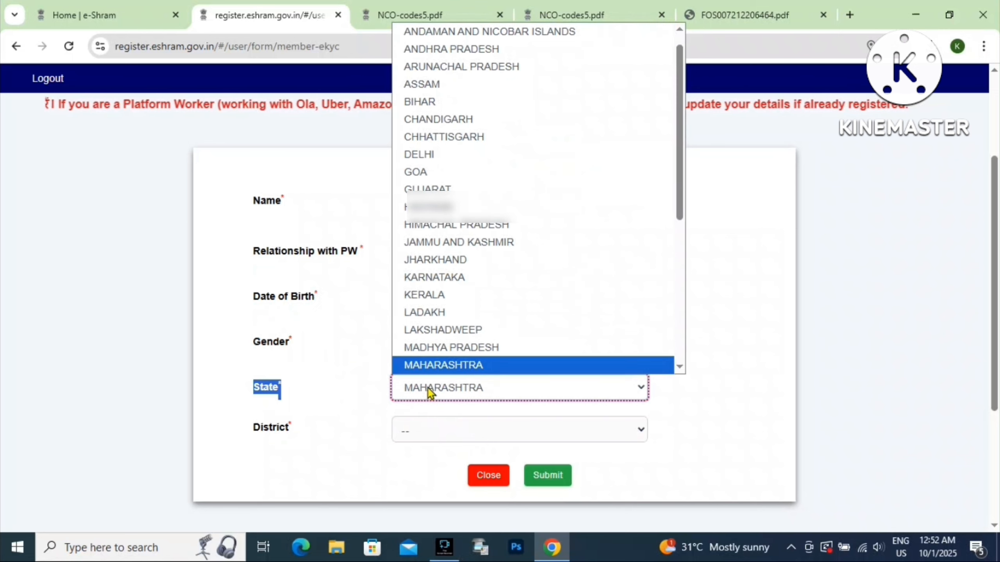
key("Return")
left_click_drag(260, 428, 441, 437)
left_click(449, 436)
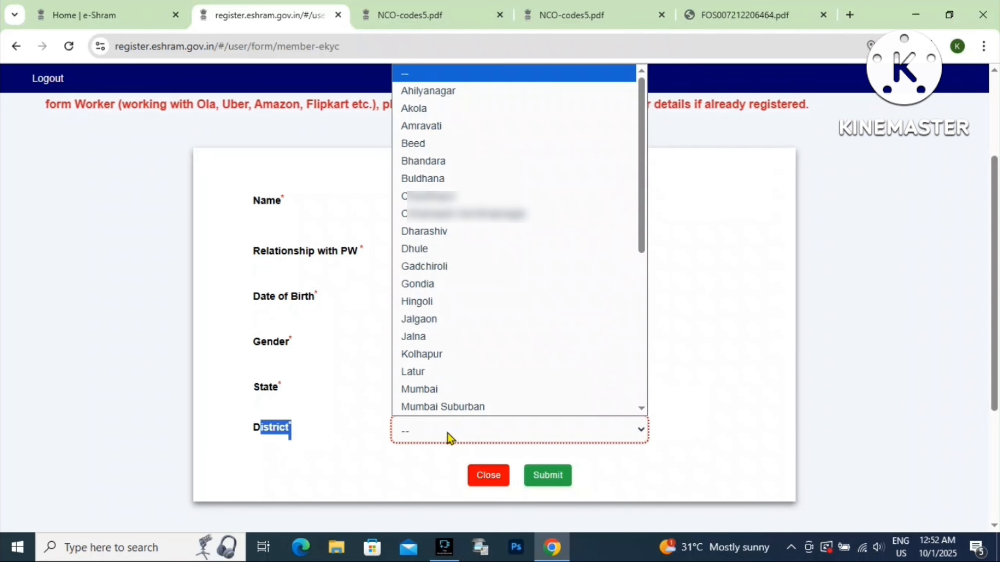
key("c")
key("Return")
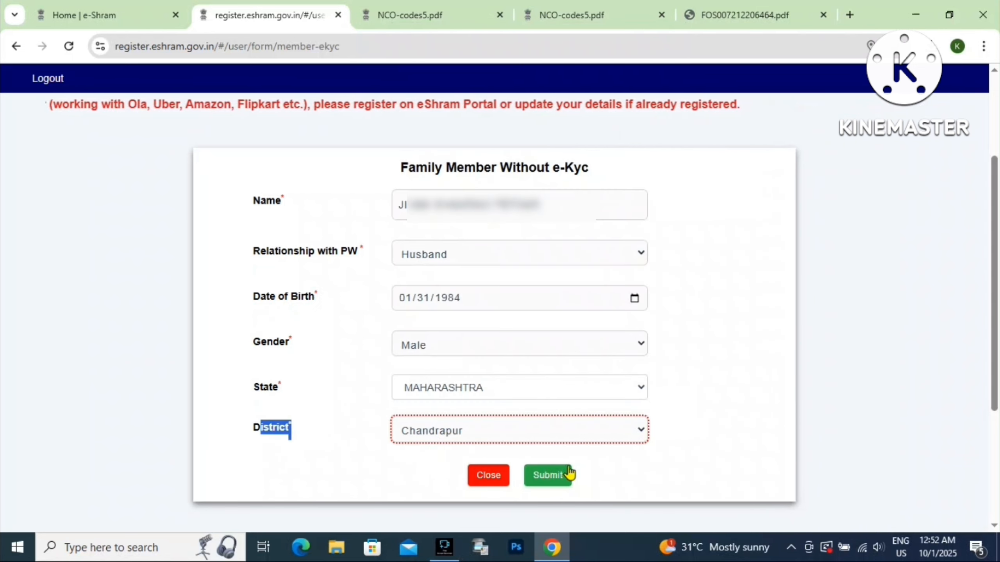
left_click(562, 480)
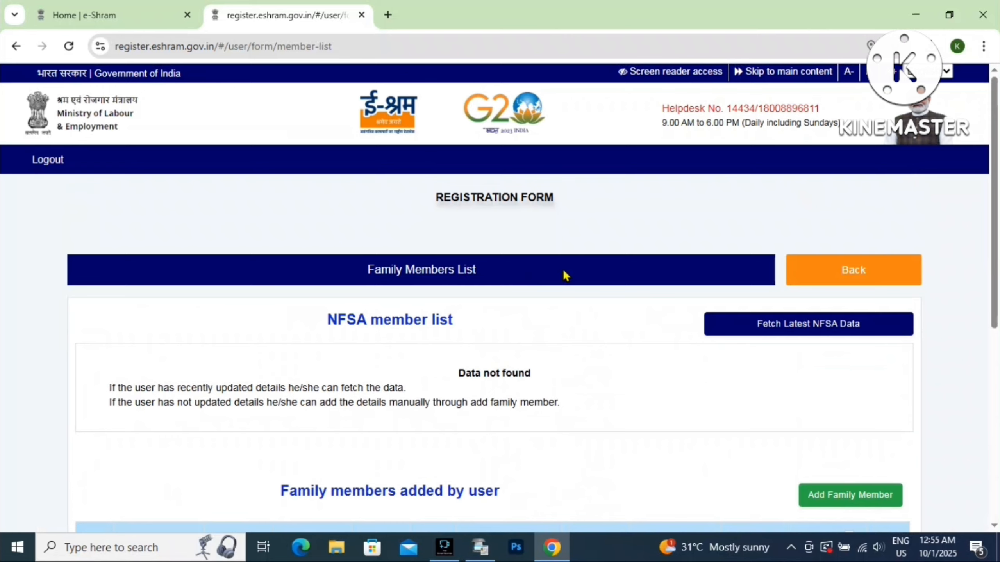
- Return to the welcome page, download the UAN card and open uan-card.pdf
left_click(847, 270)
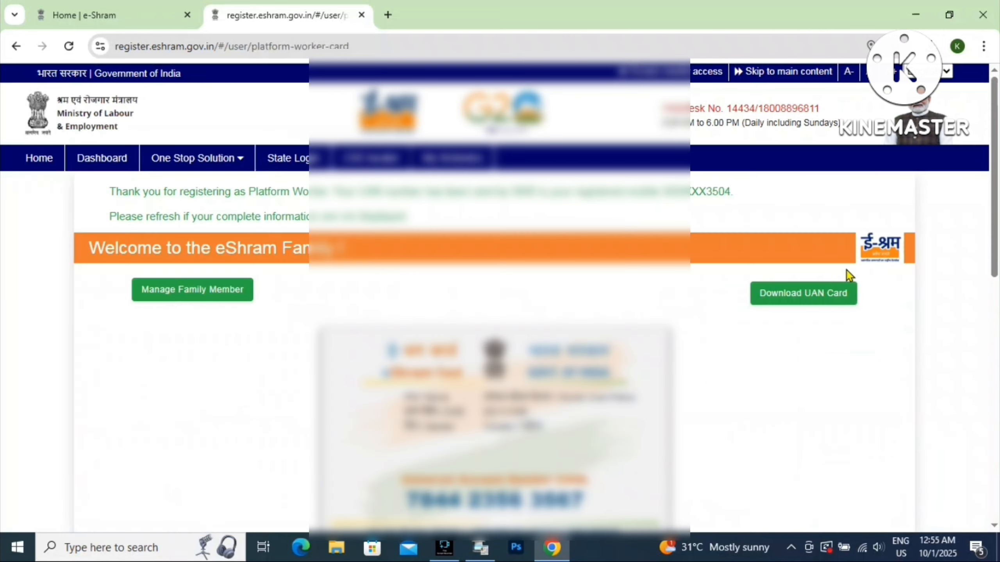
scroll(785, 357, "down", 1)
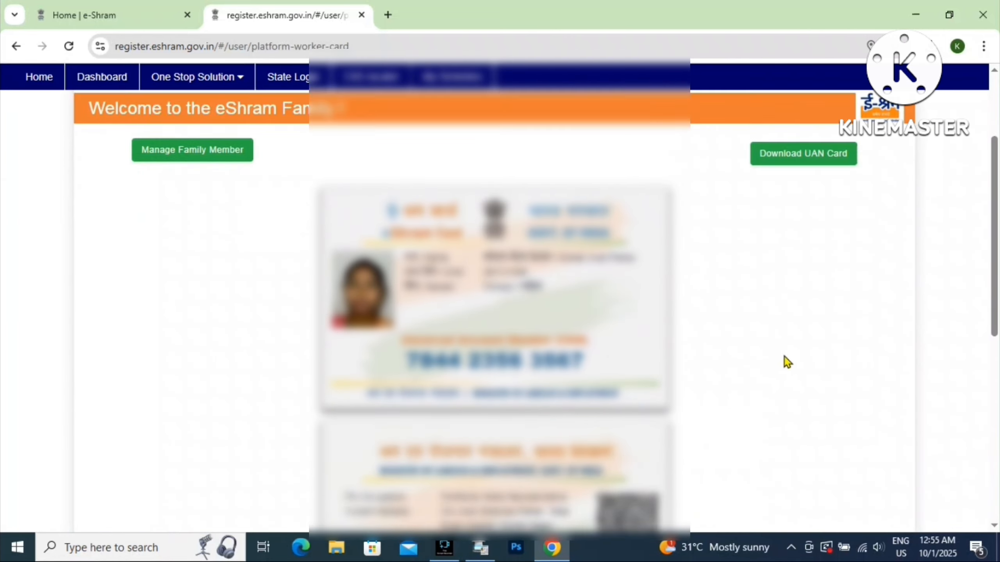
scroll(785, 357, "up", 1)
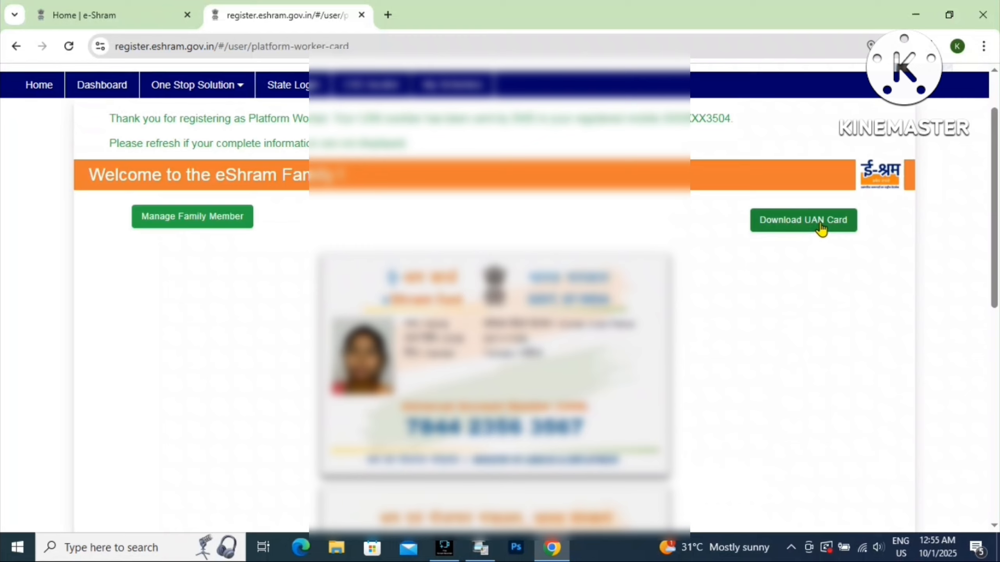
left_click(821, 228)
left_click(807, 89)
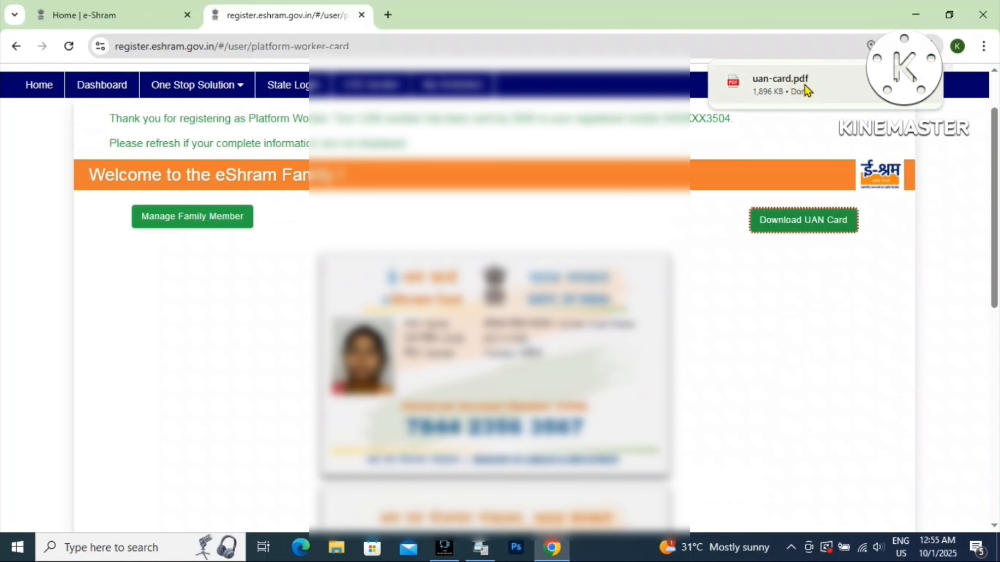